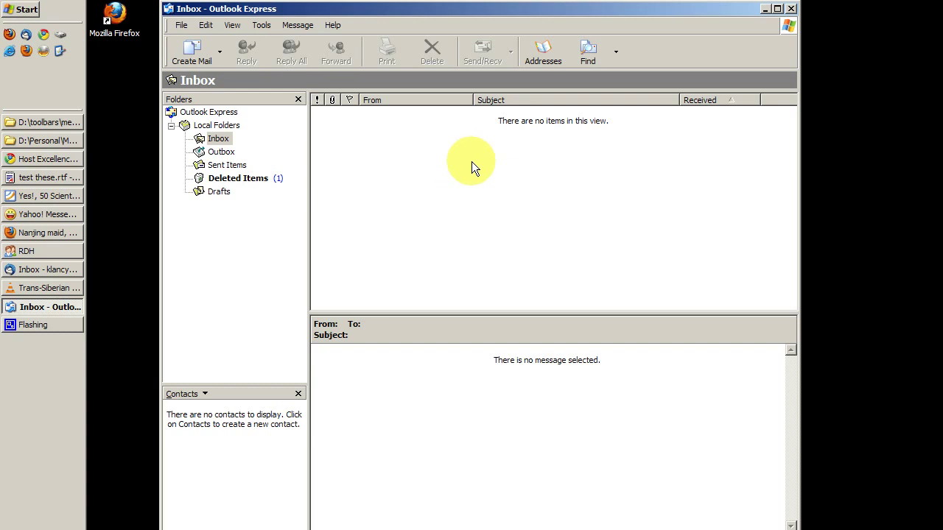
From Tools > Accounts, start adding a new mail account
left_click_drag(397, 12, 395, 13)
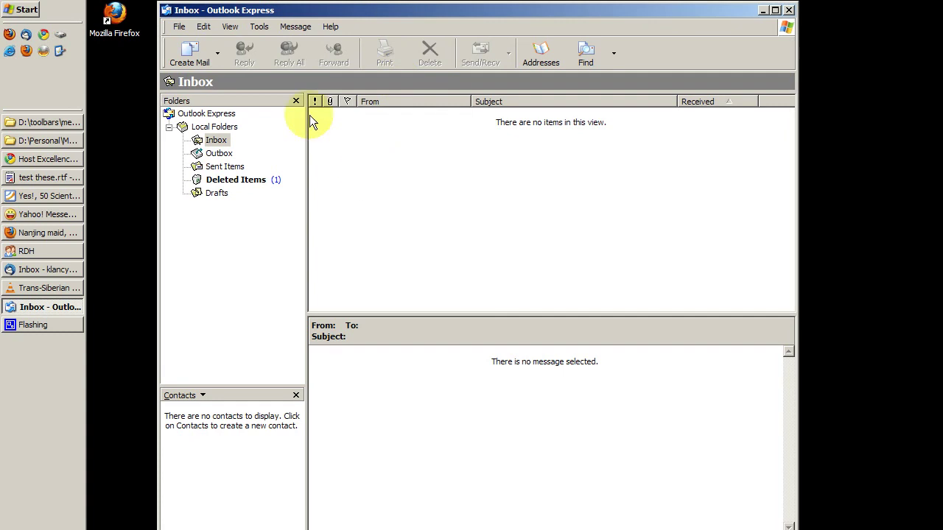
left_click(261, 30)
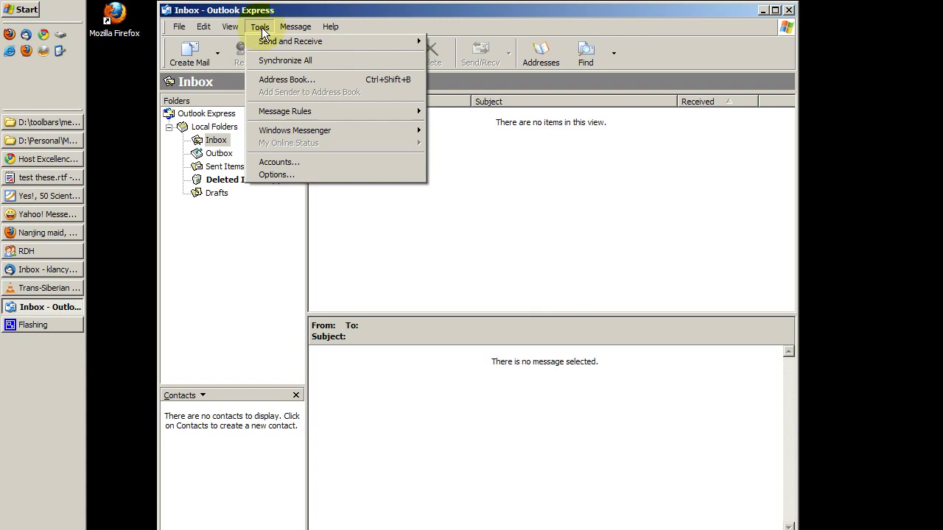
left_click(299, 164)
left_click_drag(559, 273, 512, 141)
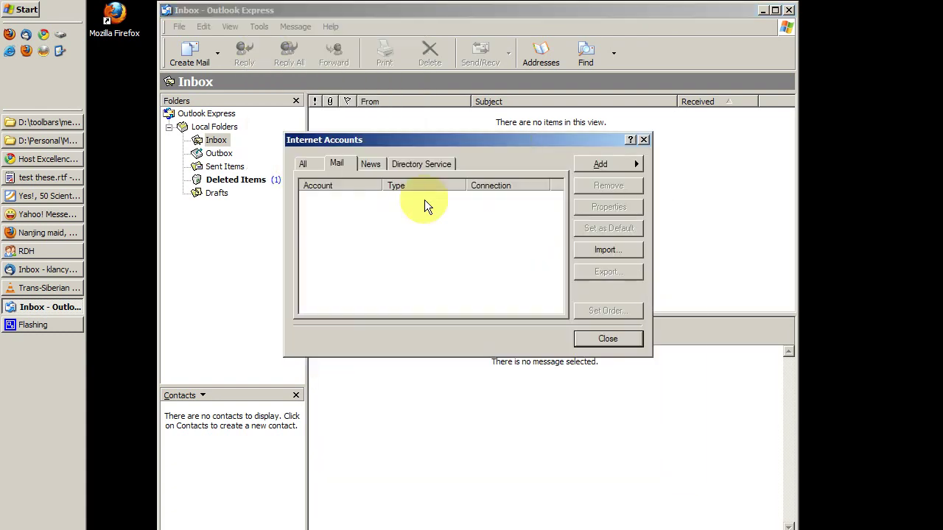
left_click(607, 163)
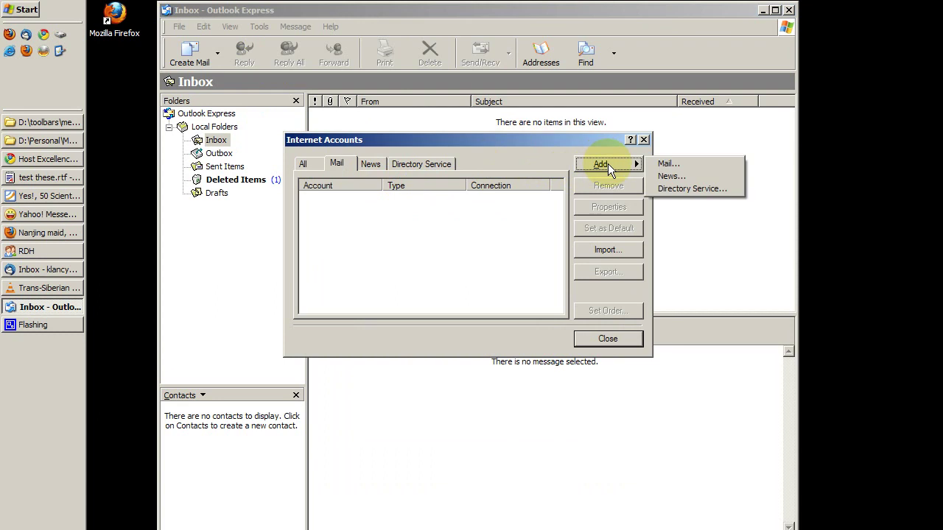
left_click(679, 163)
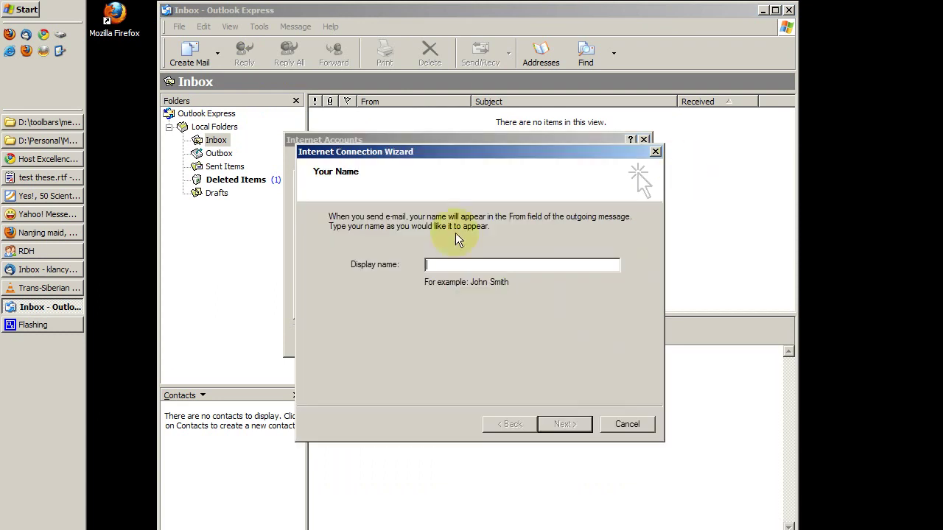
Enter the account holder's display name and e-mail address in the wizard, advancing to server names
left_click_drag(507, 148, 547, 99)
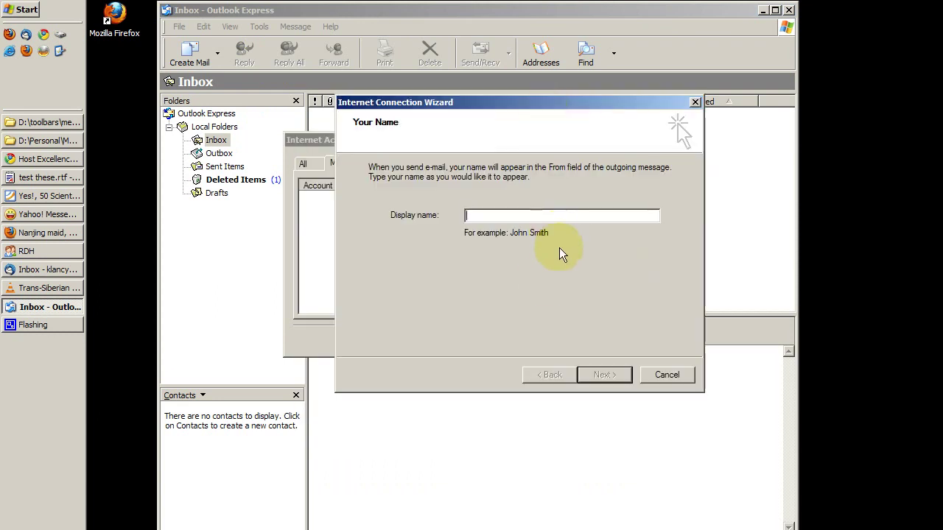
type("klancy kennedy")
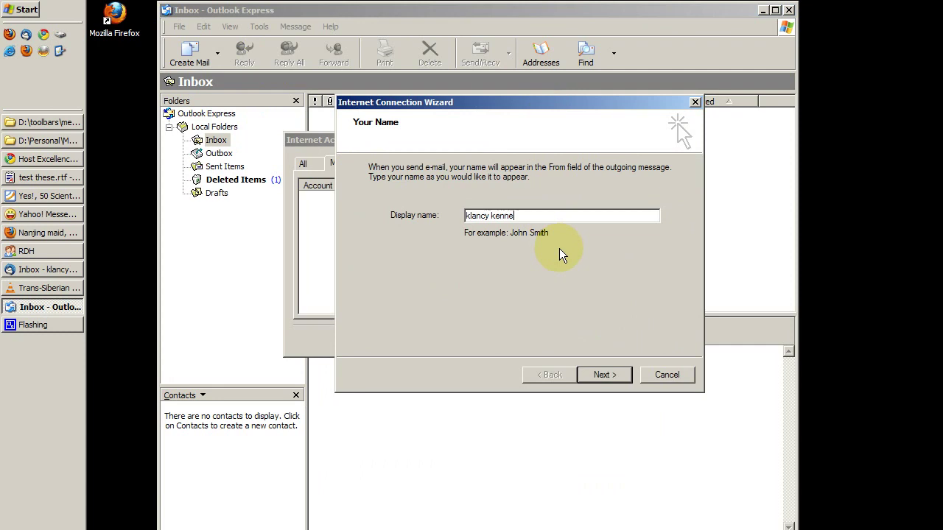
left_click(604, 375)
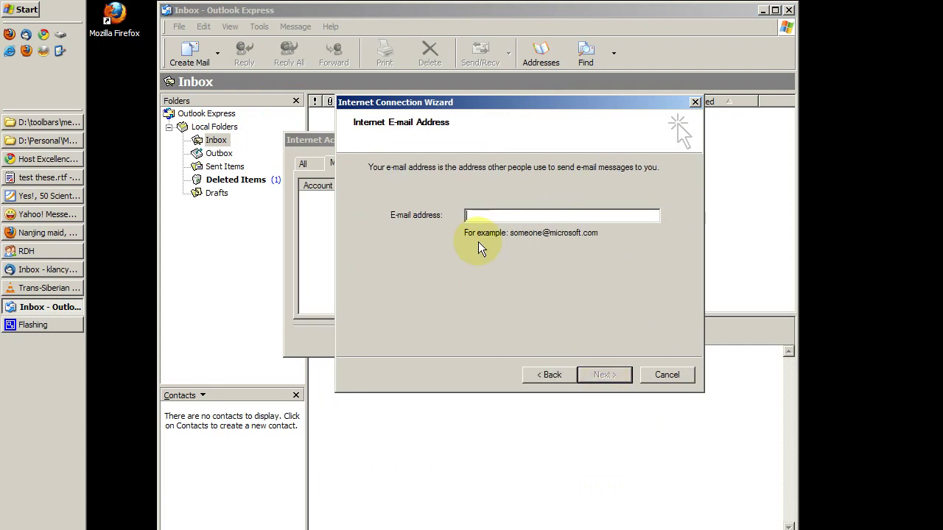
type("k")
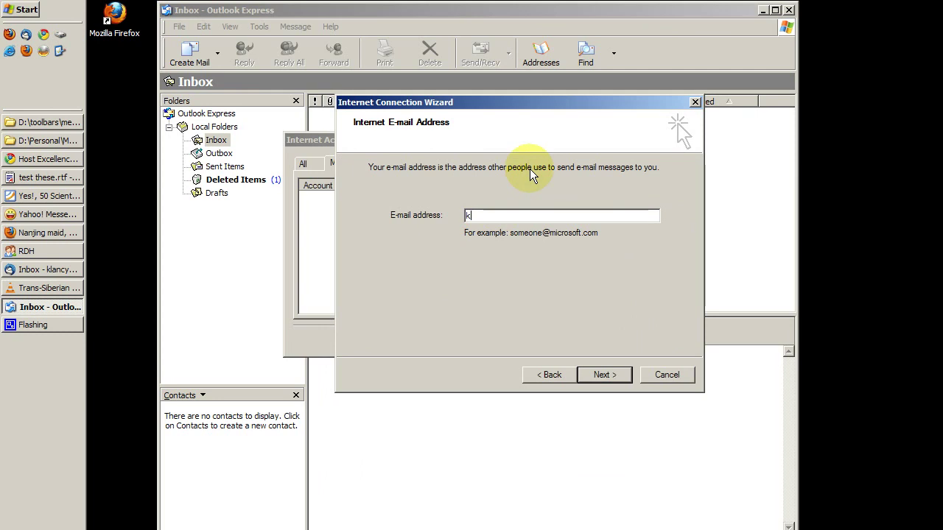
key("BackSpace")
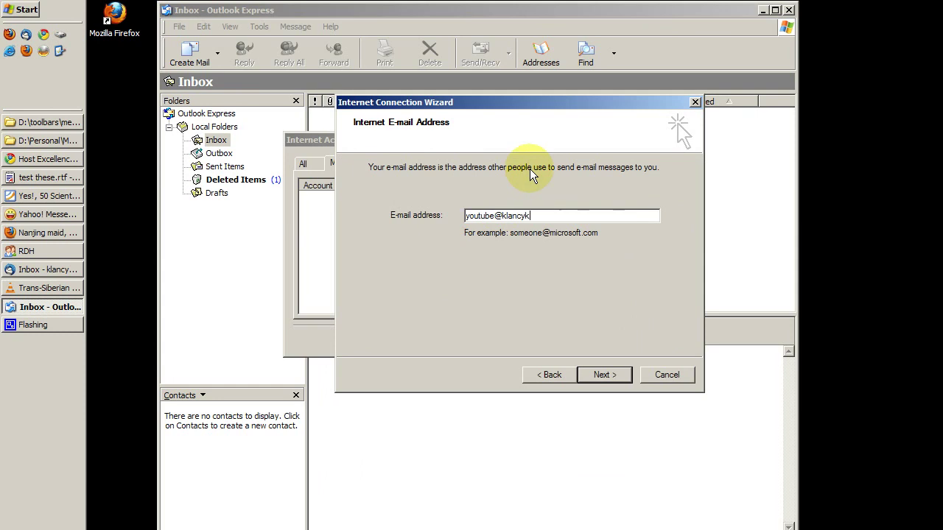
left_click(610, 377)
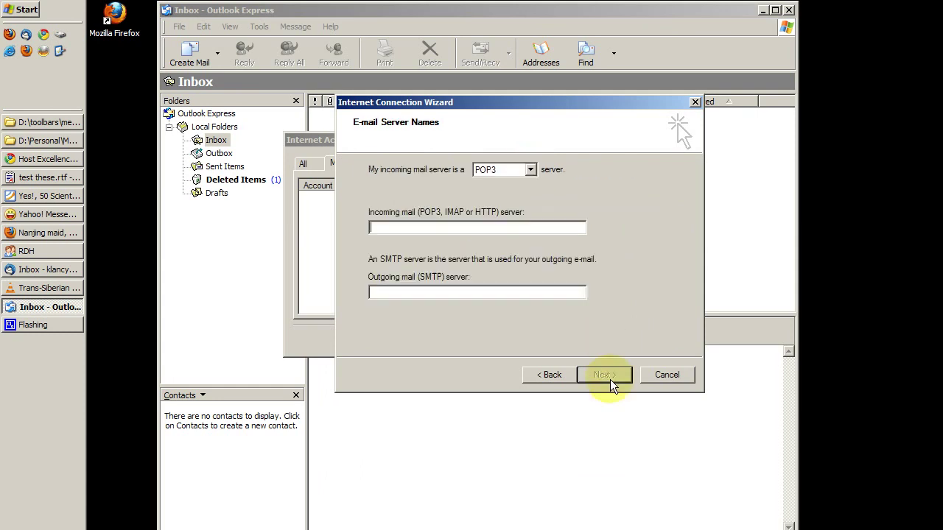
Keep POP3 as the incoming server type and enter the 'mail.' server name
left_click(511, 177)
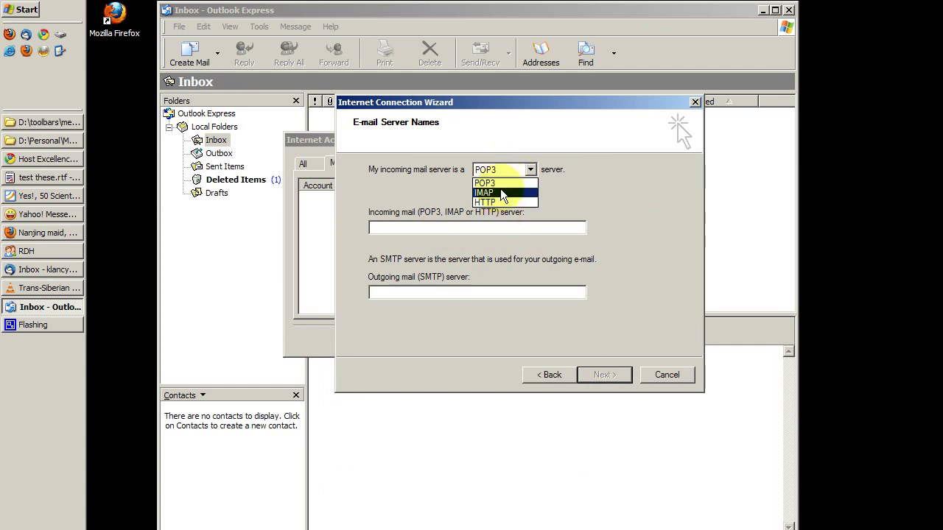
left_click(506, 183)
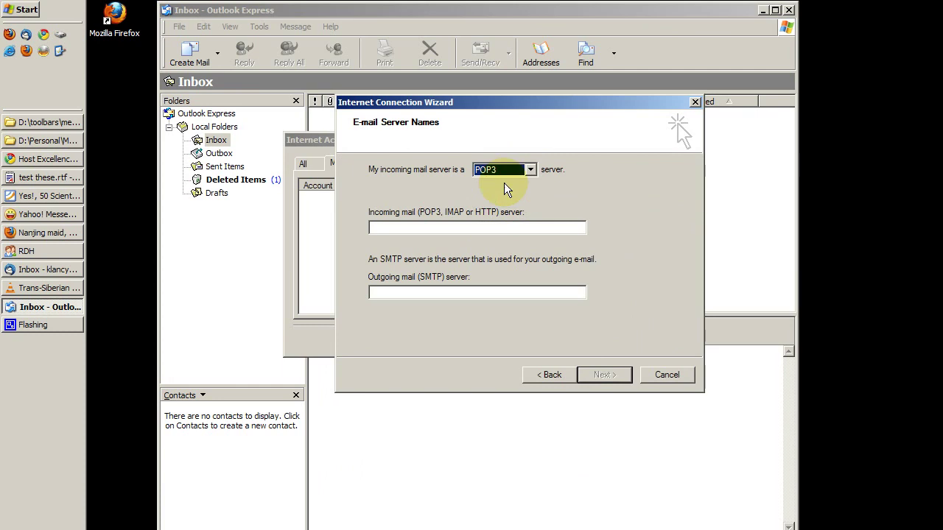
left_click(446, 233)
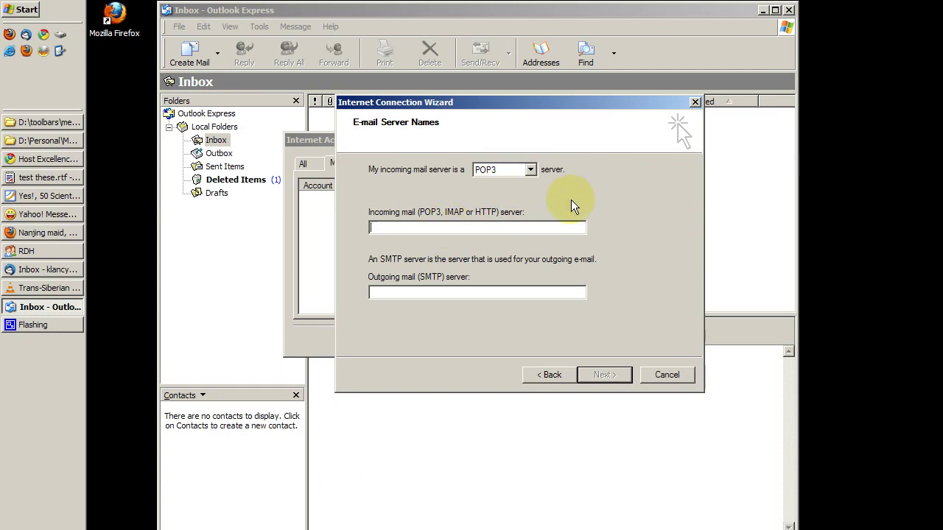
type("mail.")
left_click(531, 170)
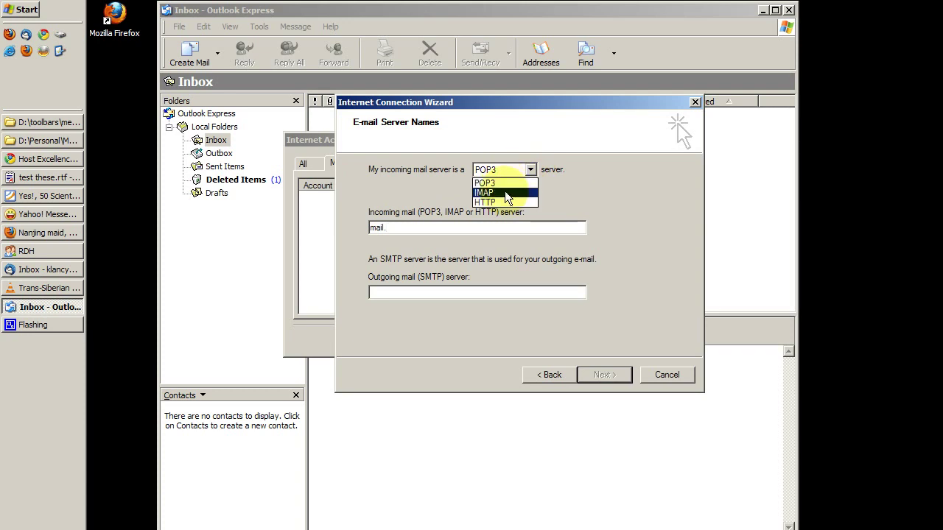
left_click(484, 183)
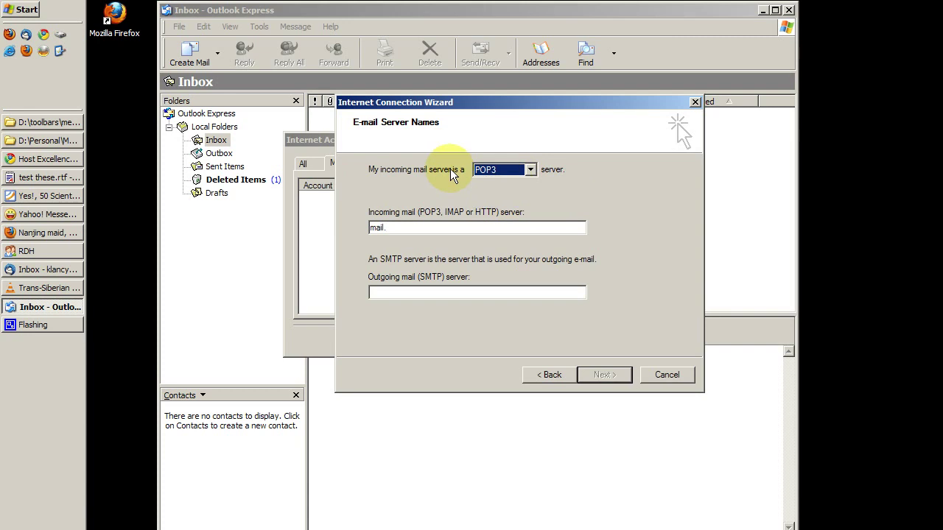
left_click(432, 229)
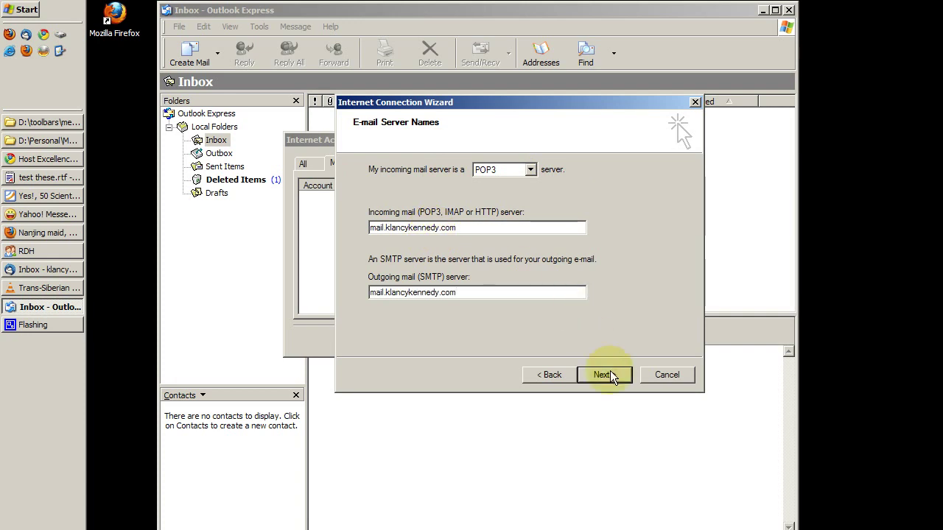
Extend the account logon name to the full address, enter the password, and finish the wizard
left_click(612, 380)
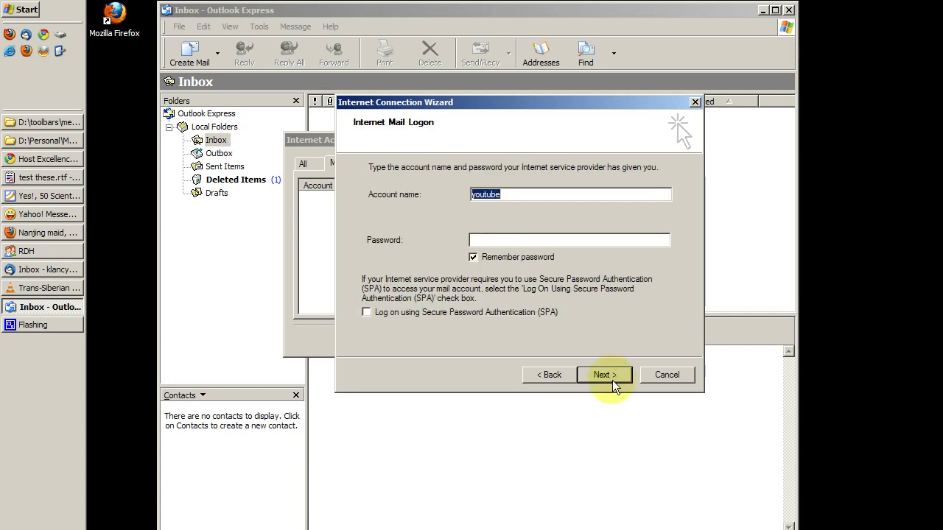
left_click(517, 195)
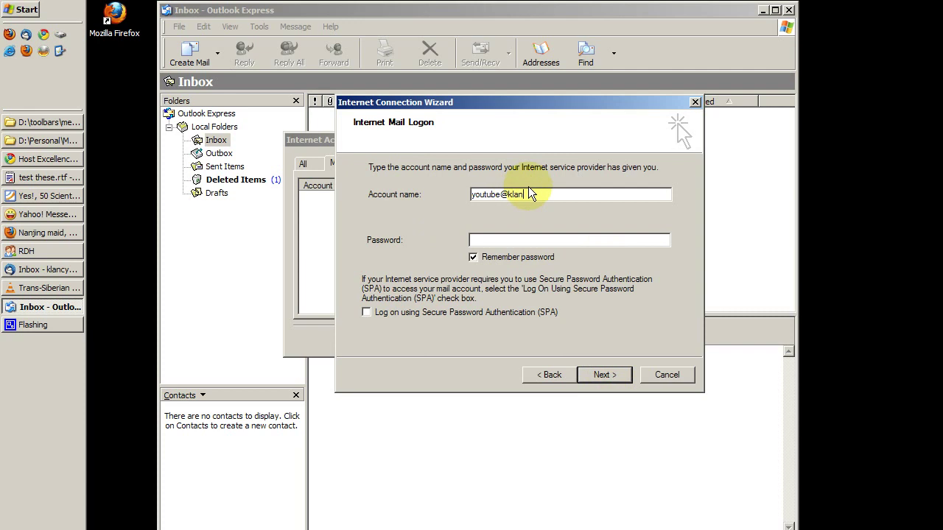
type("@klancykennedy.com")
key("Tab")
type("*******")
left_click(612, 377)
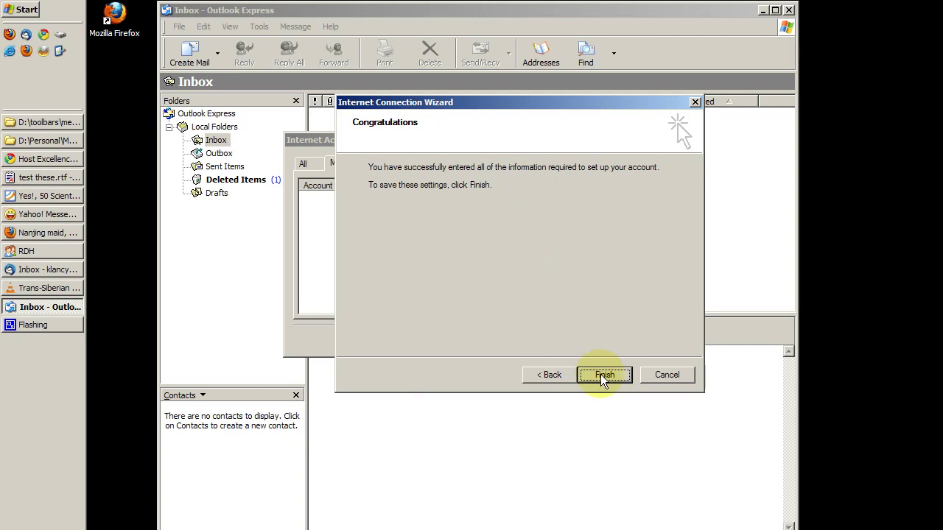
left_click(600, 374)
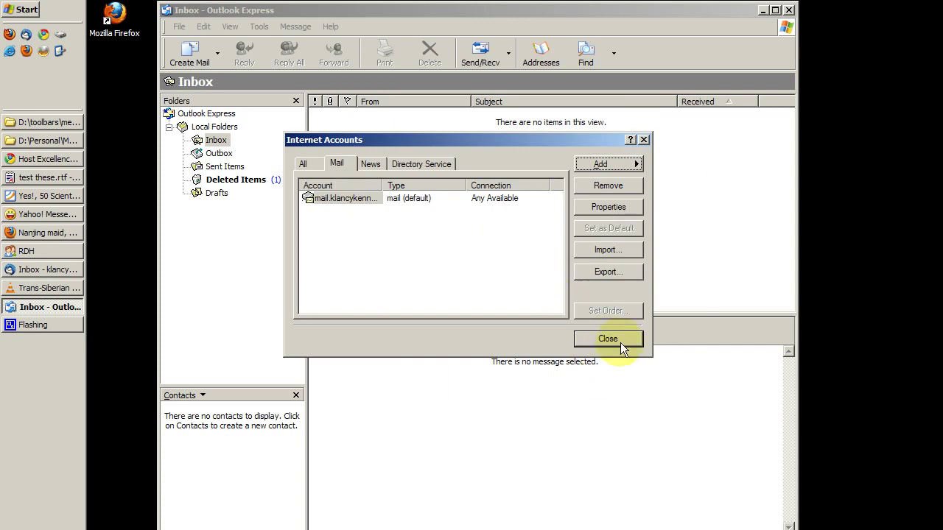
Close Internet Accounts and run Send/Recv to download email 1, test 2 and email 3
left_click(620, 342)
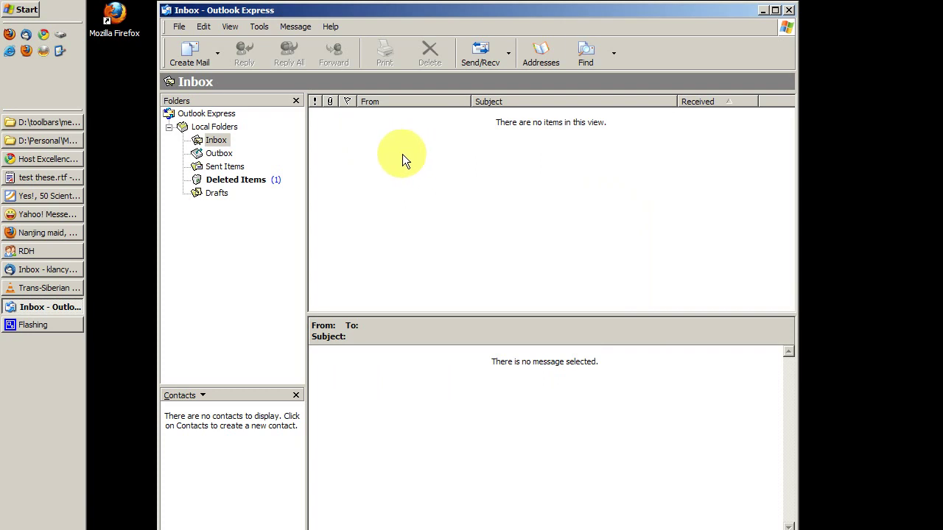
left_click(485, 57)
left_click_drag(491, 243, 471, 173)
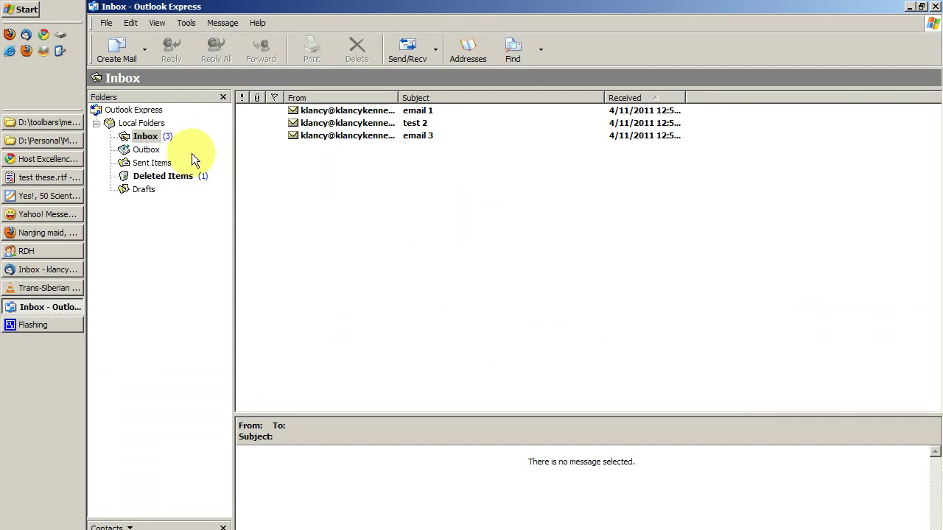
Create a new folder named 'important' under the Inbox
left_click(146, 137)
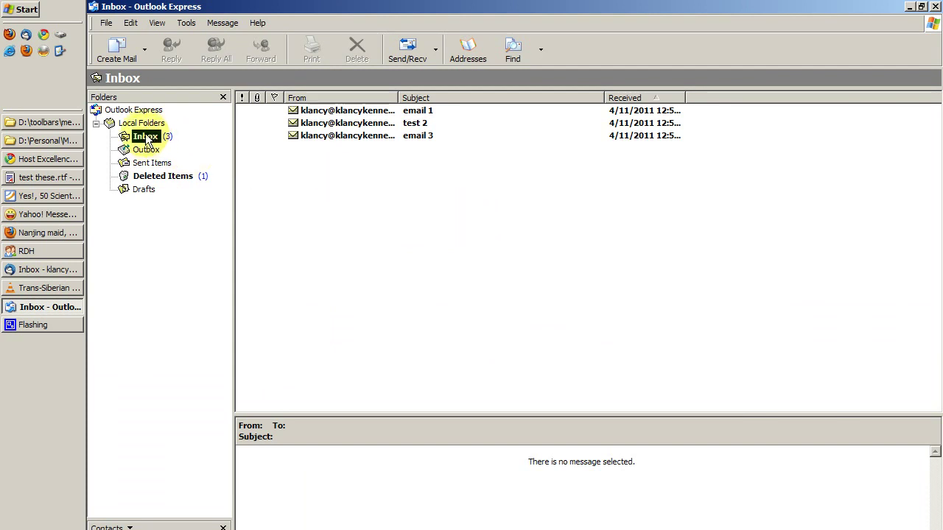
right_click(146, 141)
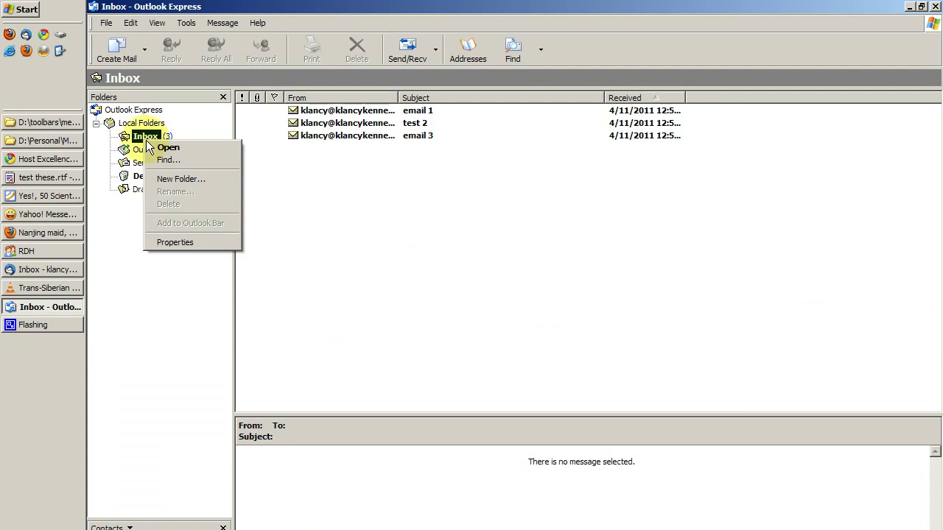
left_click(177, 181)
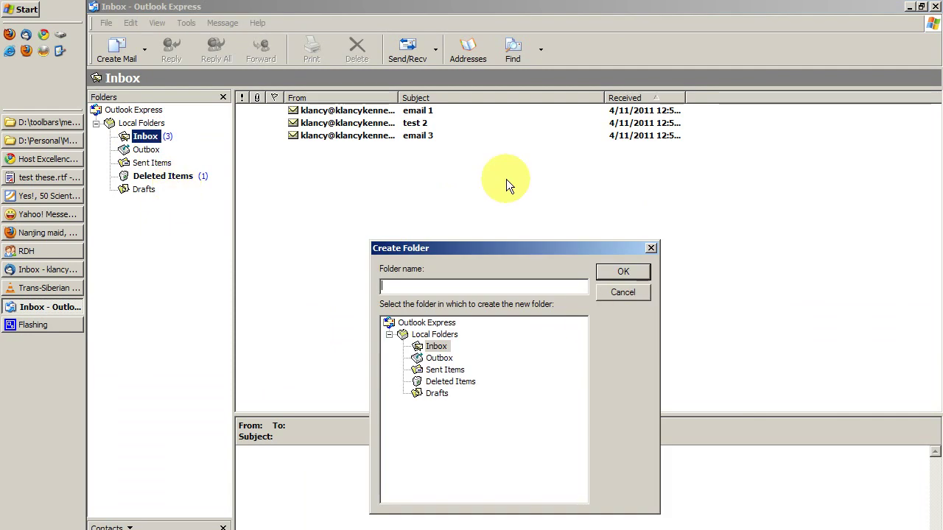
type("important")
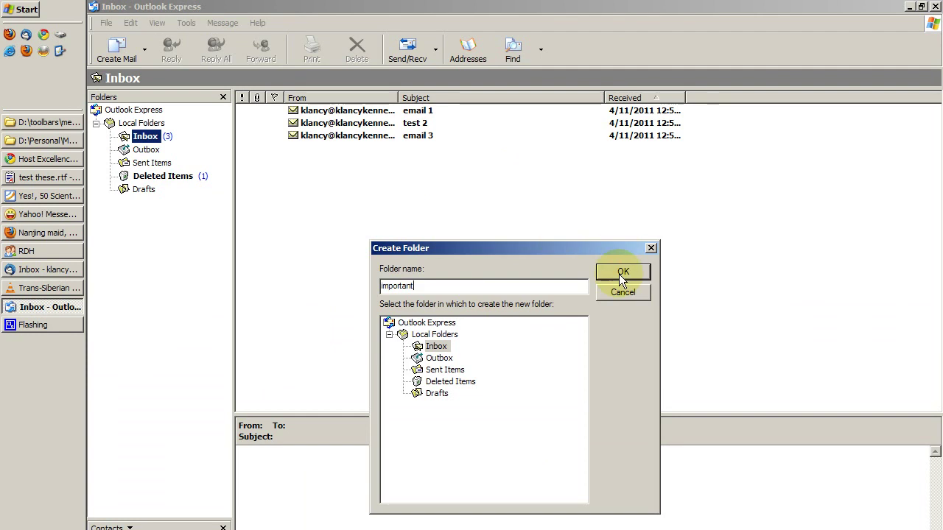
left_click(620, 276)
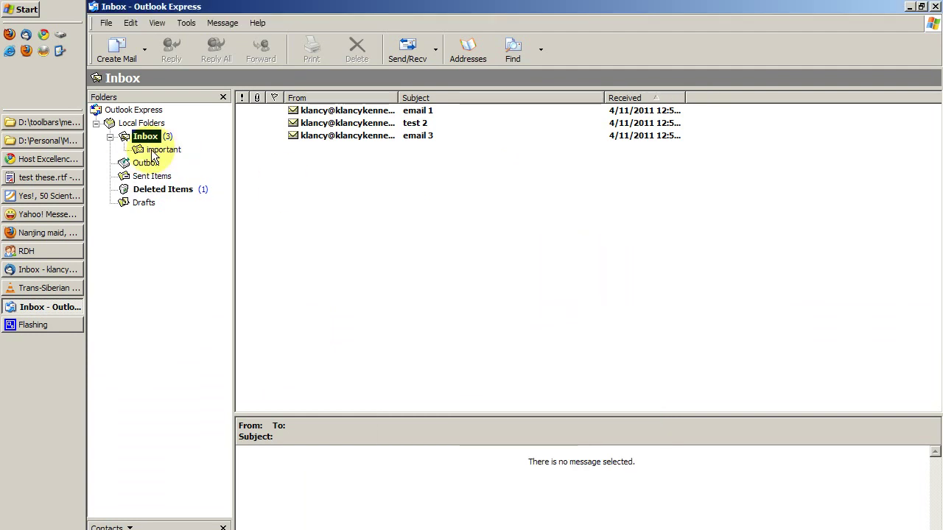
Drag email 3 from the Inbox into the important folder and check it arrived
left_click(165, 150)
left_click(156, 137)
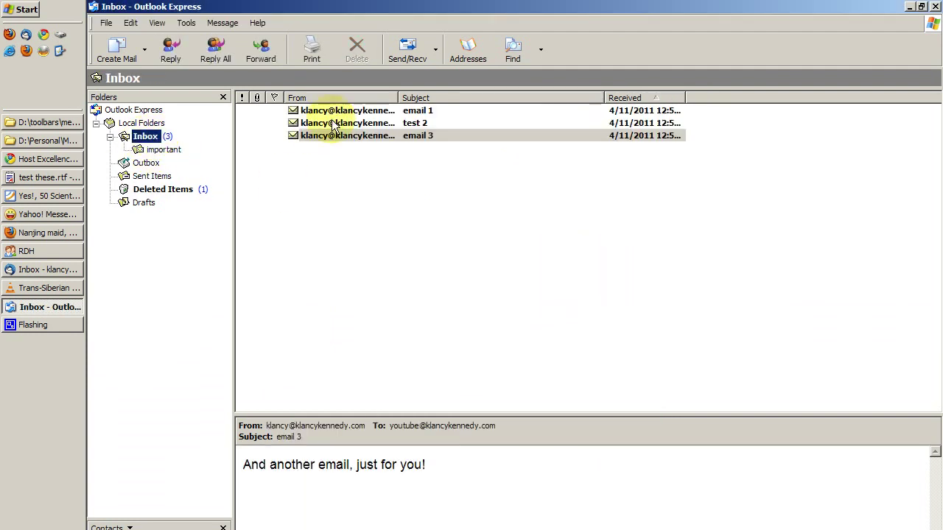
left_click(316, 123)
left_click(316, 136)
left_click_drag(295, 141, 166, 151)
left_click(162, 147)
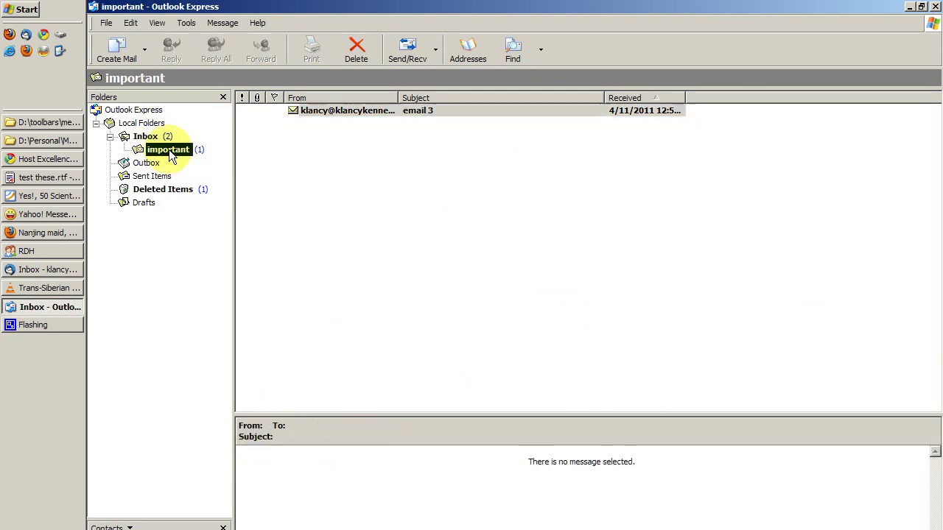
left_click(147, 137)
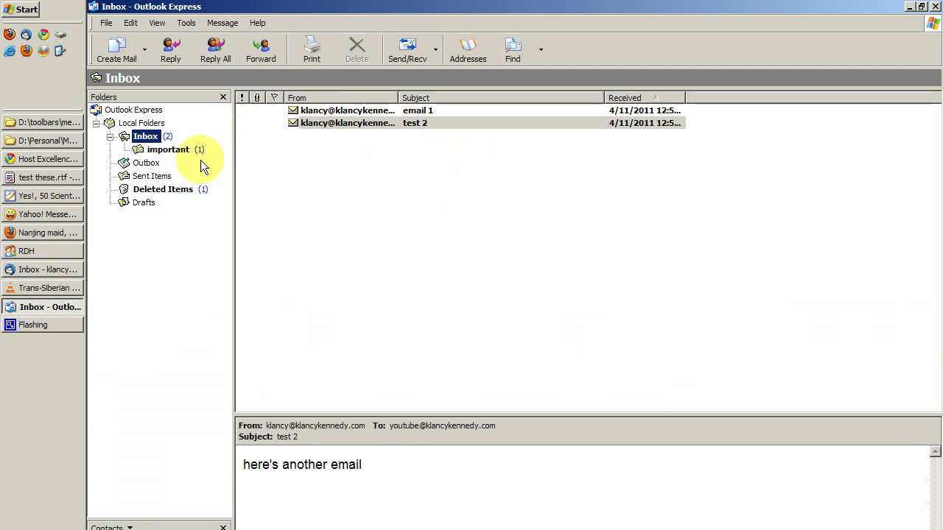
left_click(168, 151)
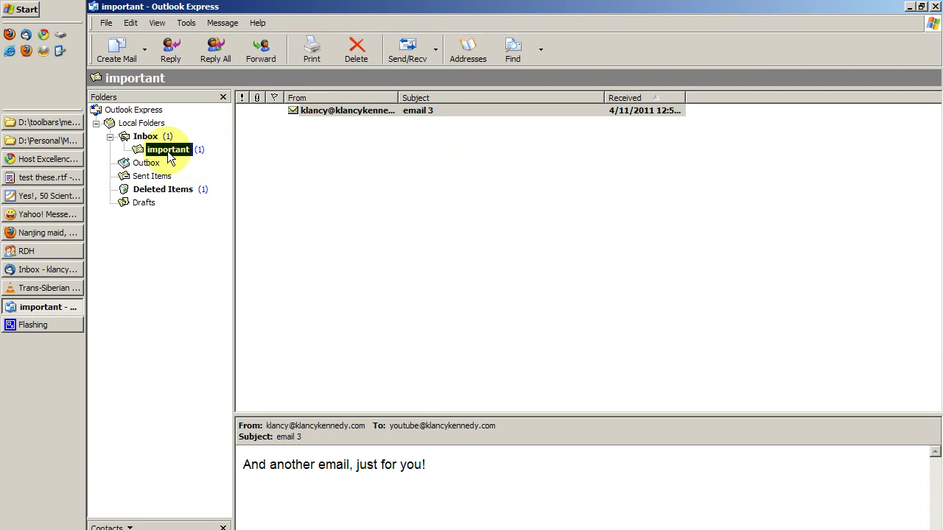
Return to the Inbox and read the test 2 message, 'here's another email'
left_click(145, 137)
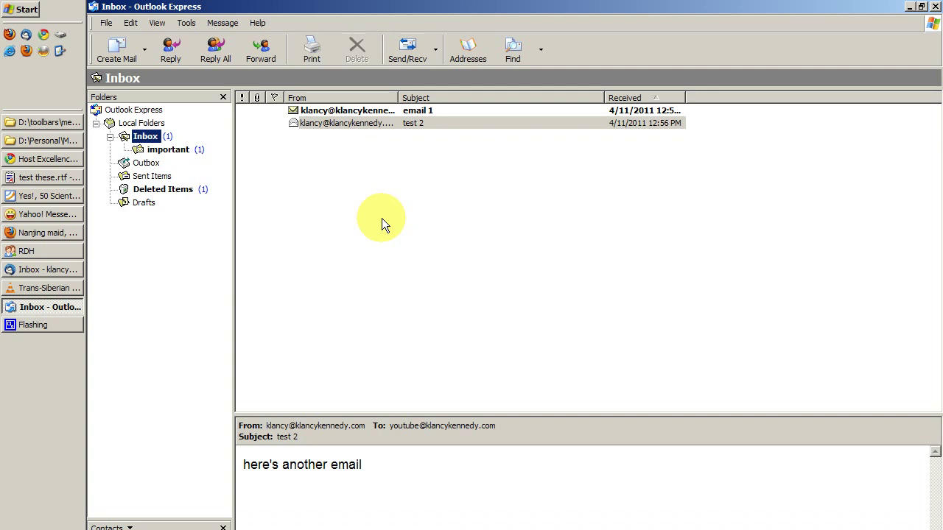
left_click(168, 149)
left_click(145, 136)
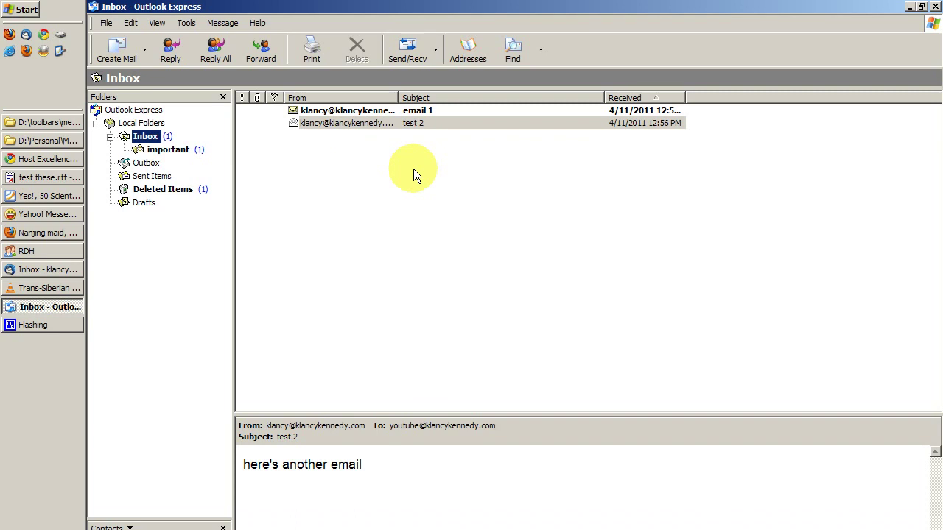
left_click(380, 122)
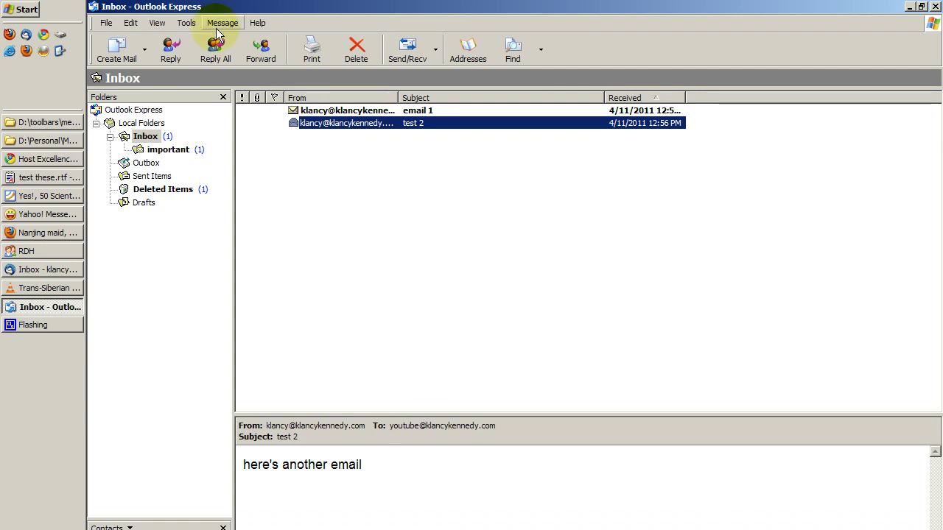
Open the mail account's properties and go to its Advanced tab
left_click(187, 24)
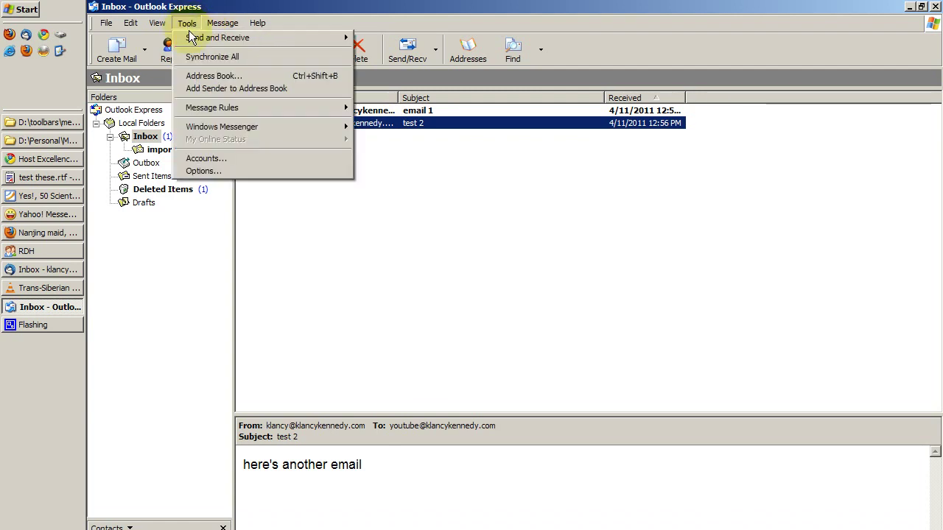
left_click(263, 161)
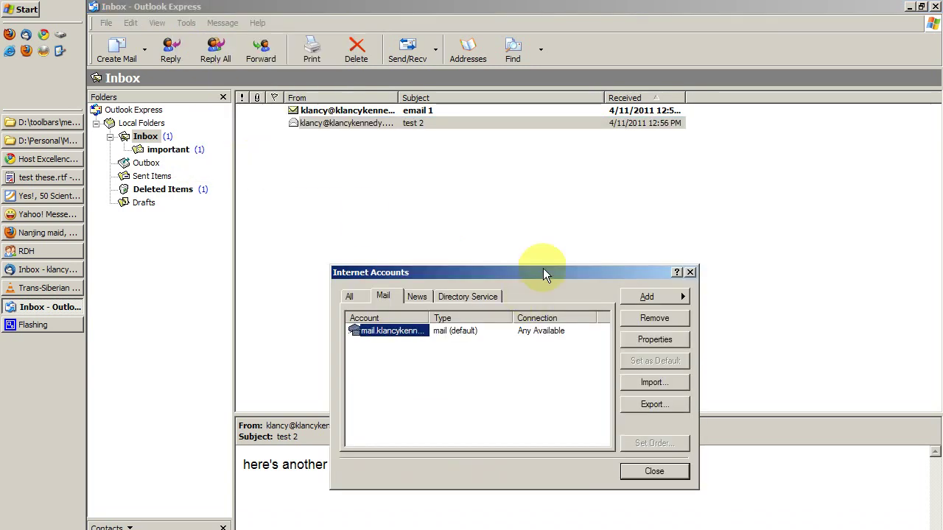
left_click_drag(544, 271, 475, 147)
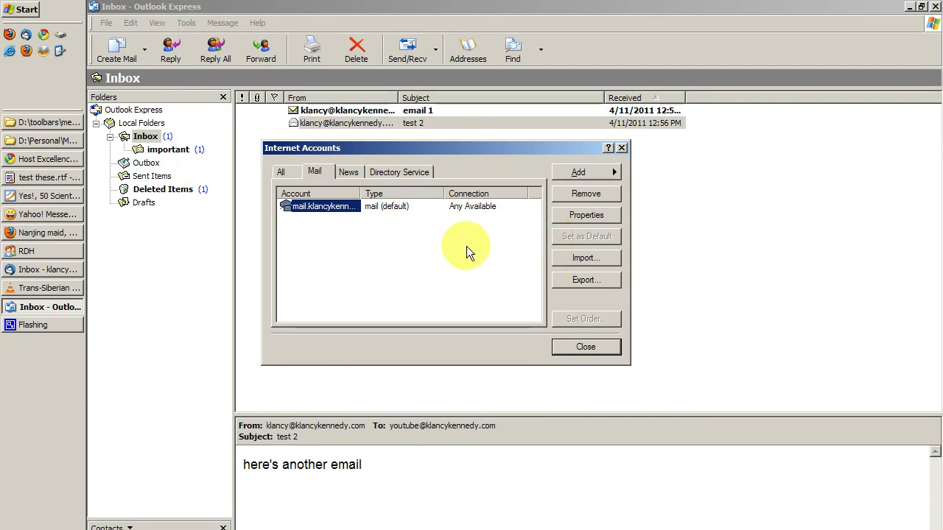
left_click(579, 216)
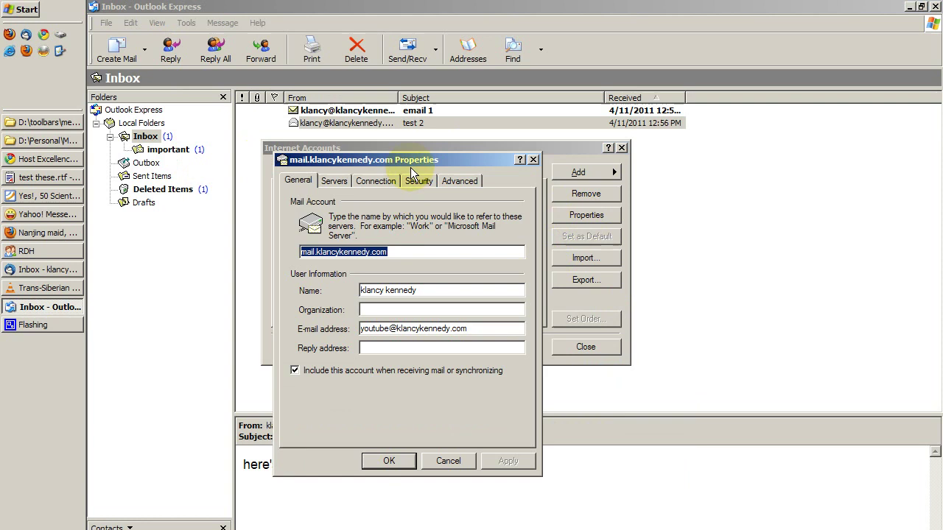
left_click_drag(410, 165, 470, 158)
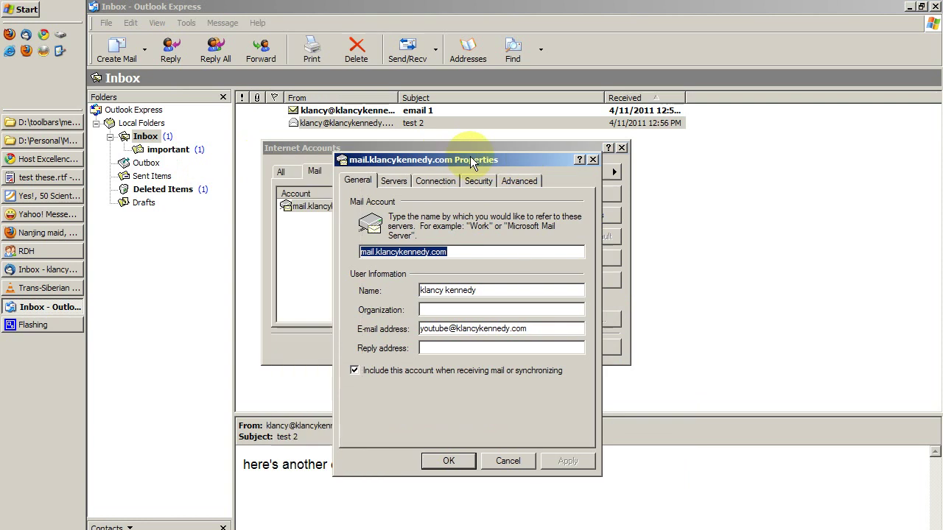
left_click(398, 183)
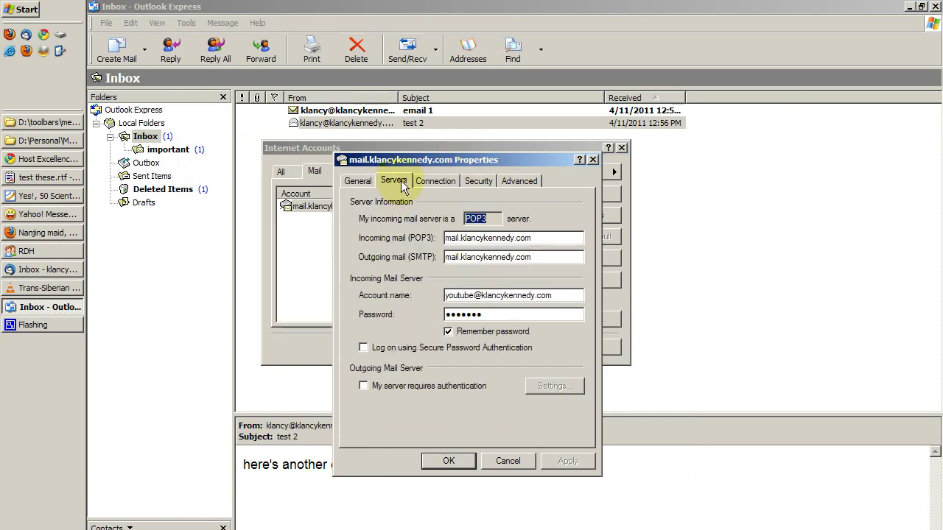
left_click(433, 183)
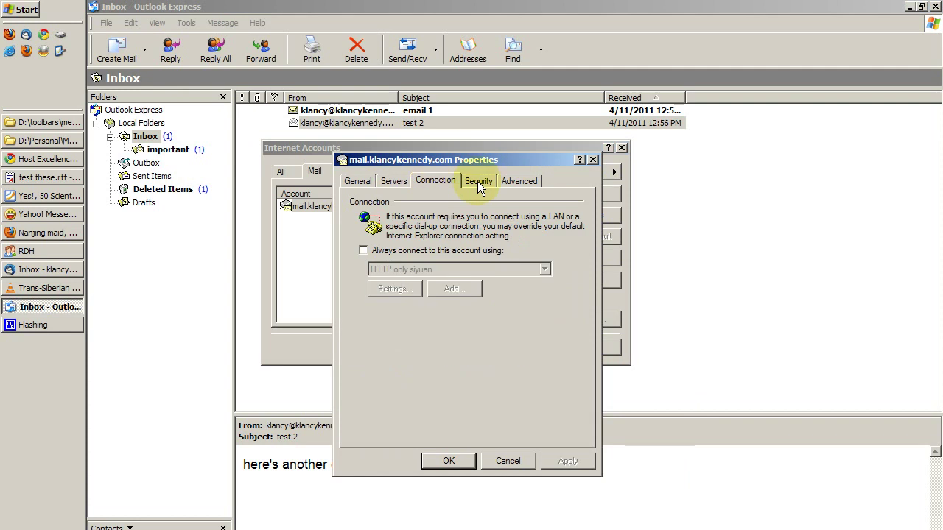
left_click(477, 182)
left_click(520, 181)
Enable 'Leave a copy of messages on server' and 'Remove from server when deleted from Deleted Items', then OK
double_click(478, 215)
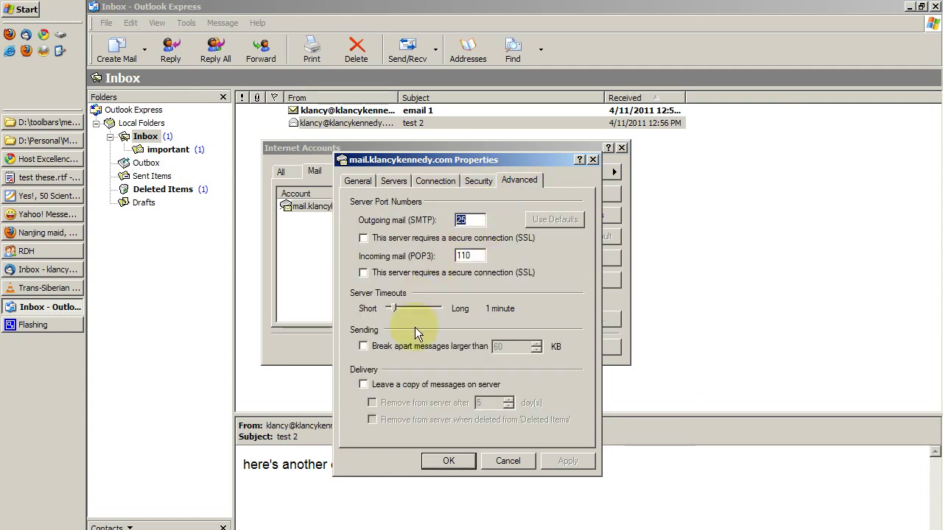
left_click(362, 383)
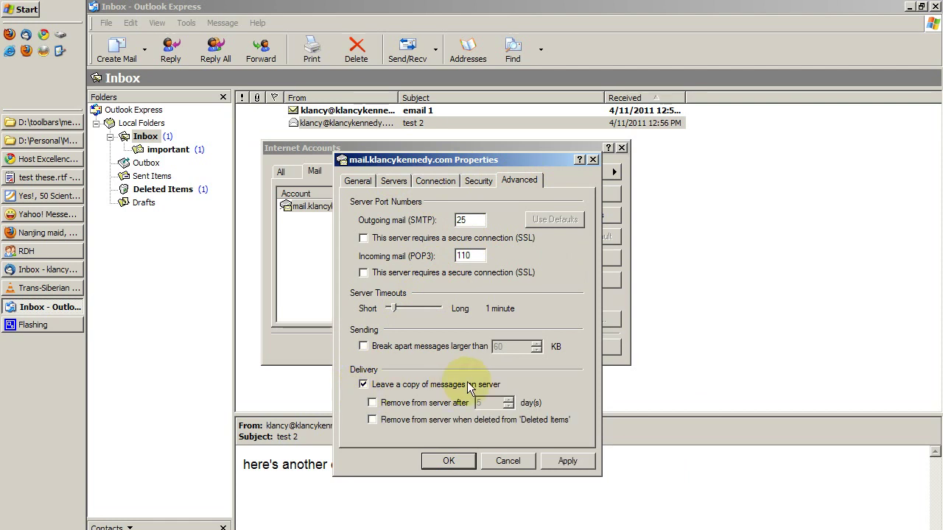
left_click(372, 403)
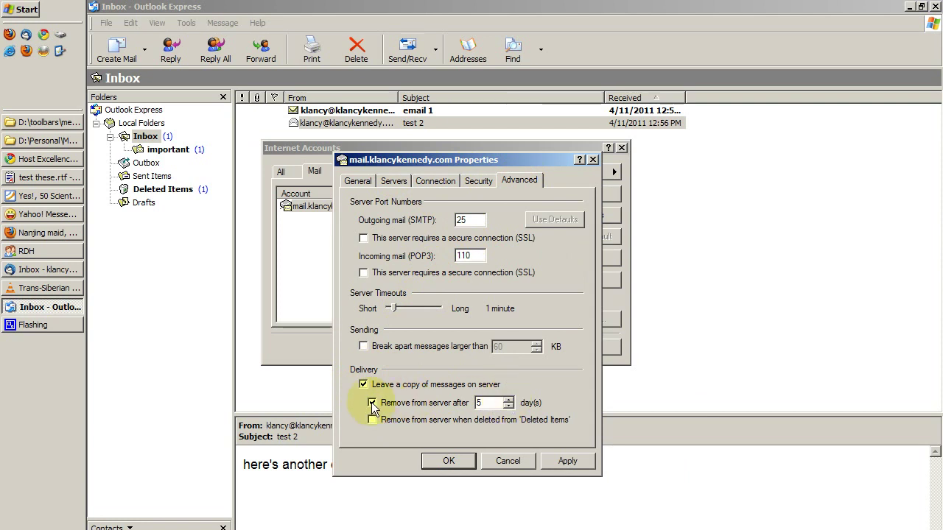
left_click(372, 402)
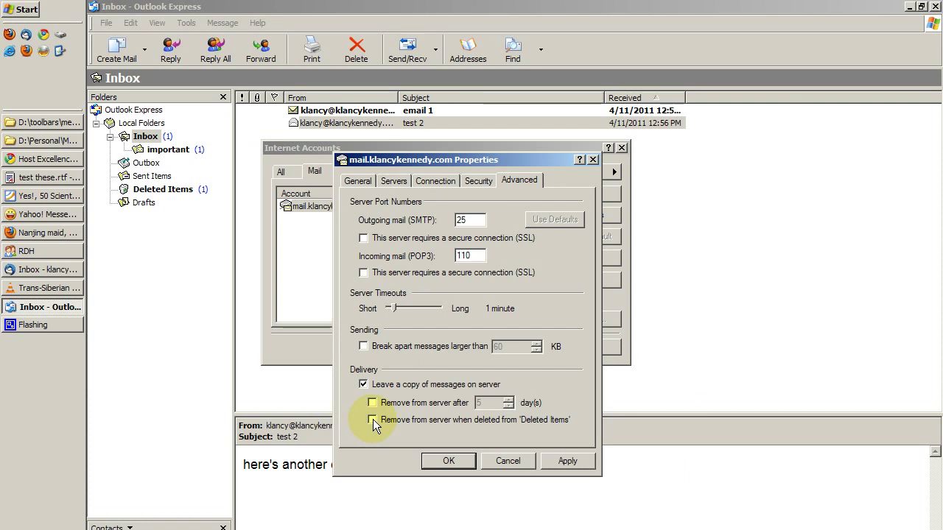
left_click(373, 419)
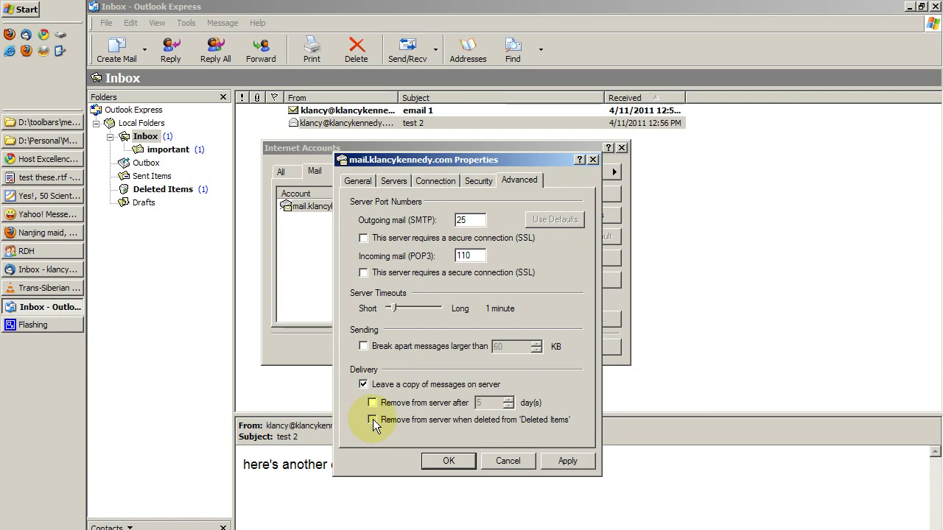
left_click(447, 460)
Close the account windows and select the Inbox messages email 1 and test 2
left_click(449, 461)
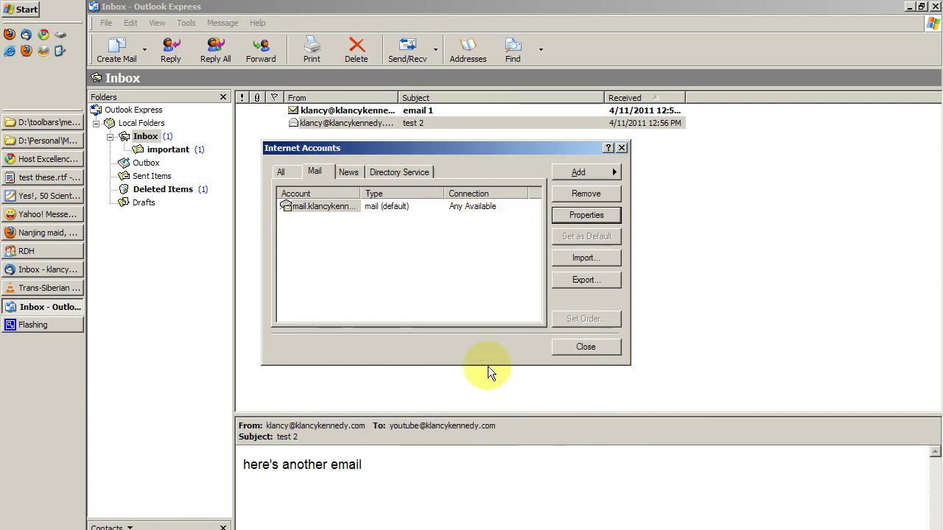
left_click(598, 348)
left_click(335, 110)
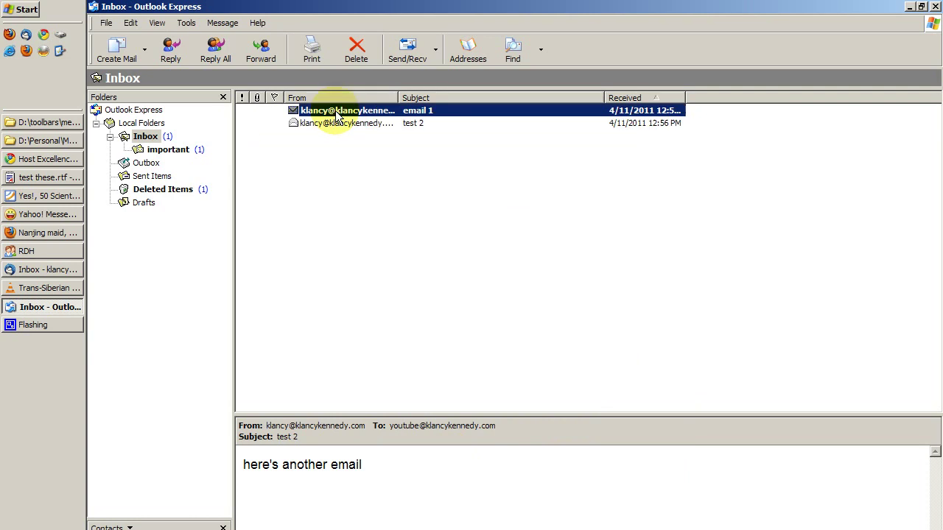
left_click(337, 124)
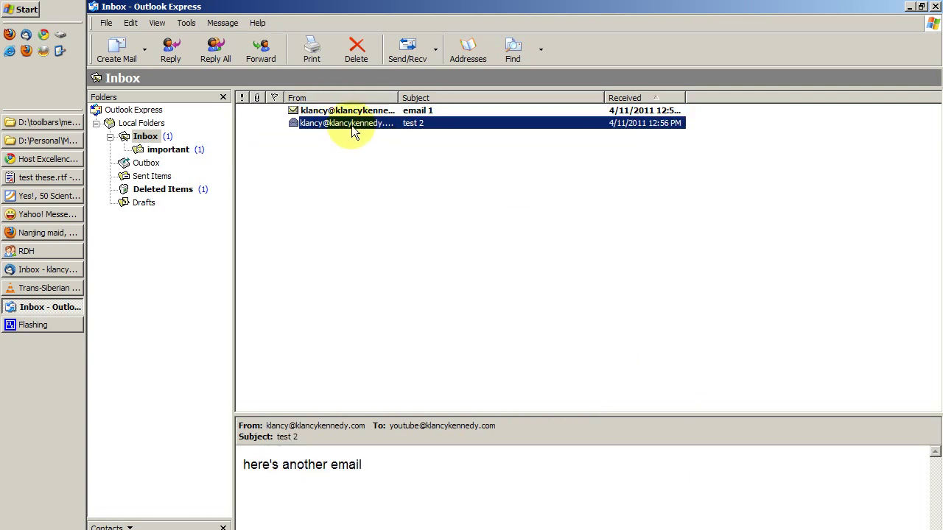
left_click_drag(315, 122, 184, 154)
Delete email 3 from the important folder and view it in Deleted Items
left_click(184, 153)
left_click(327, 112)
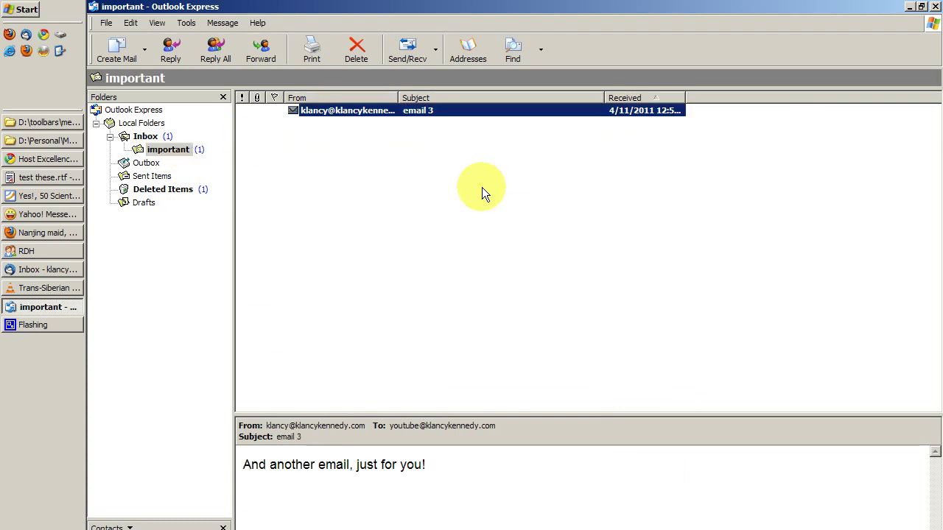
key("Delete")
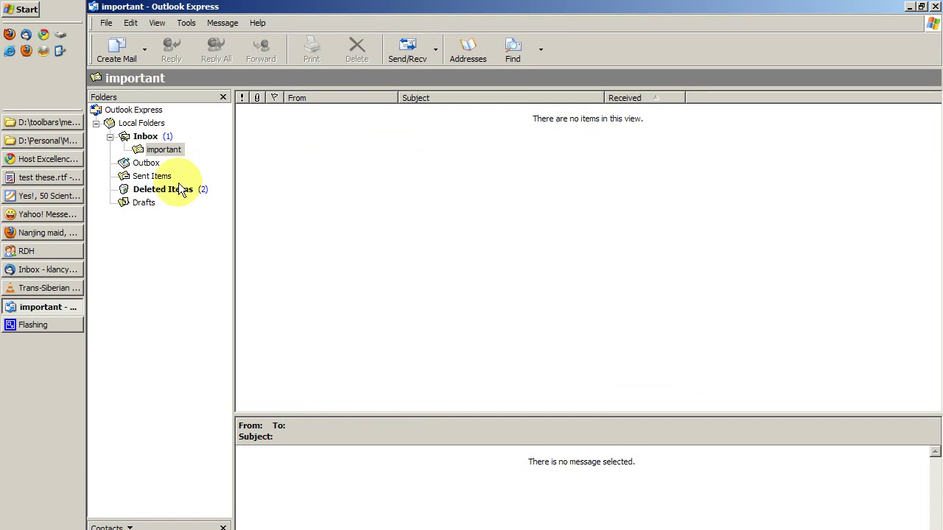
left_click(181, 190)
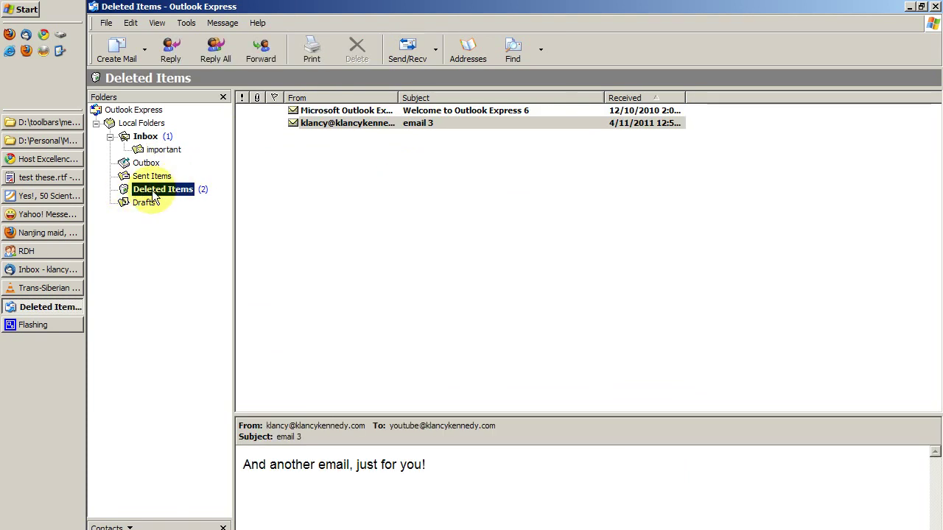
left_click(353, 126)
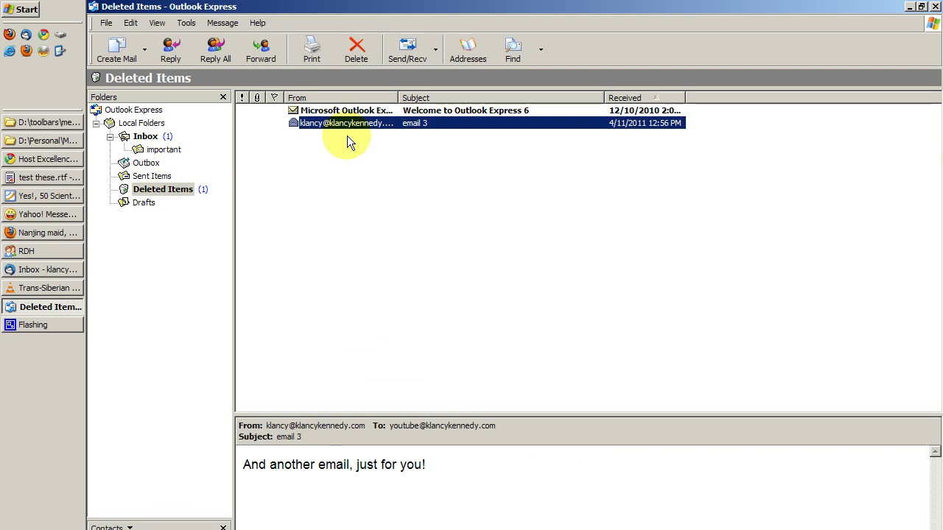
Permanently delete email 3 from Deleted Items, confirming with Yes
key("Delete")
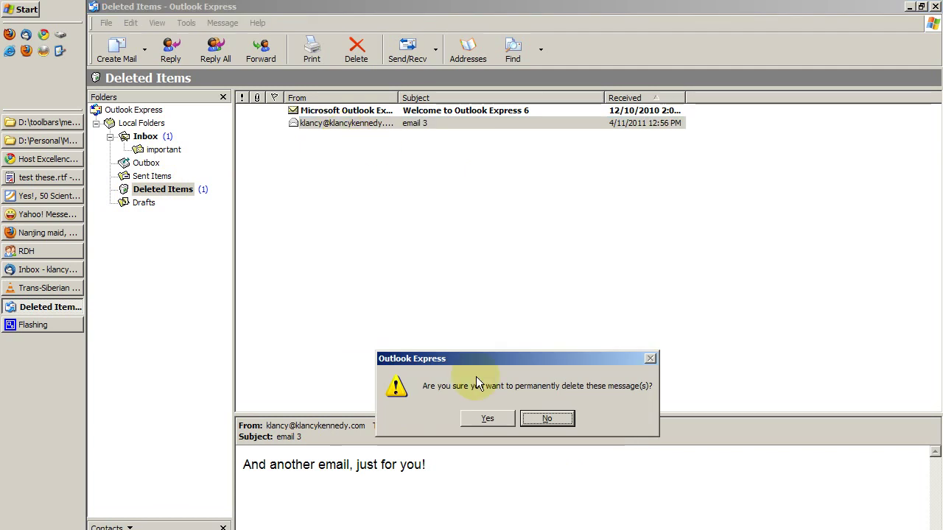
left_click_drag(517, 368, 434, 179)
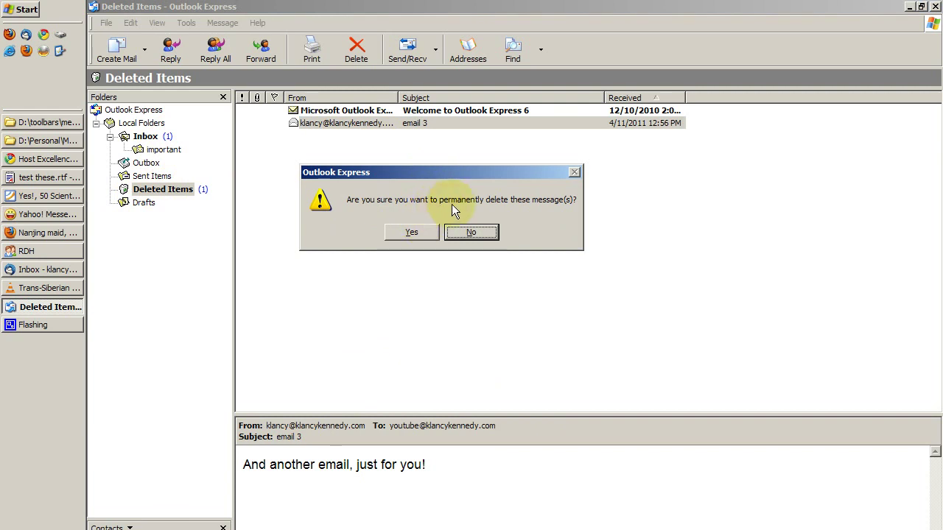
left_click(411, 233)
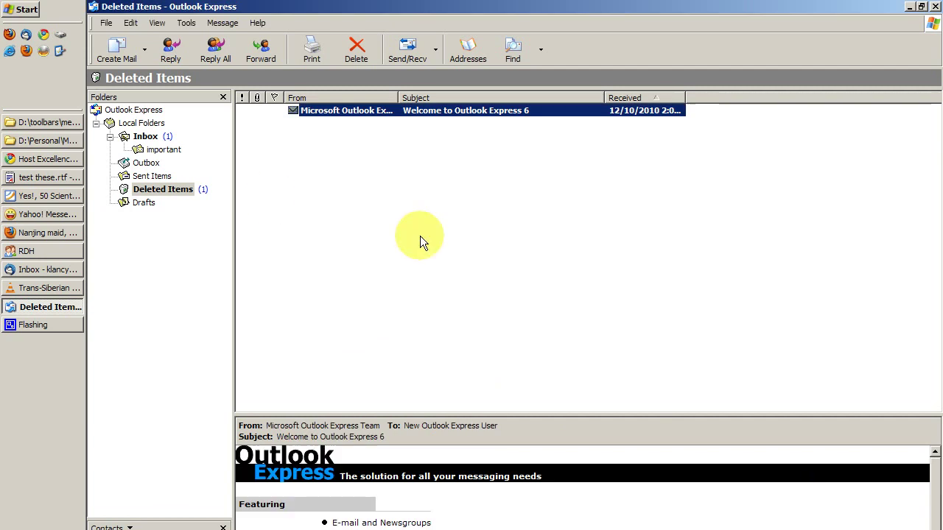
left_click(148, 137)
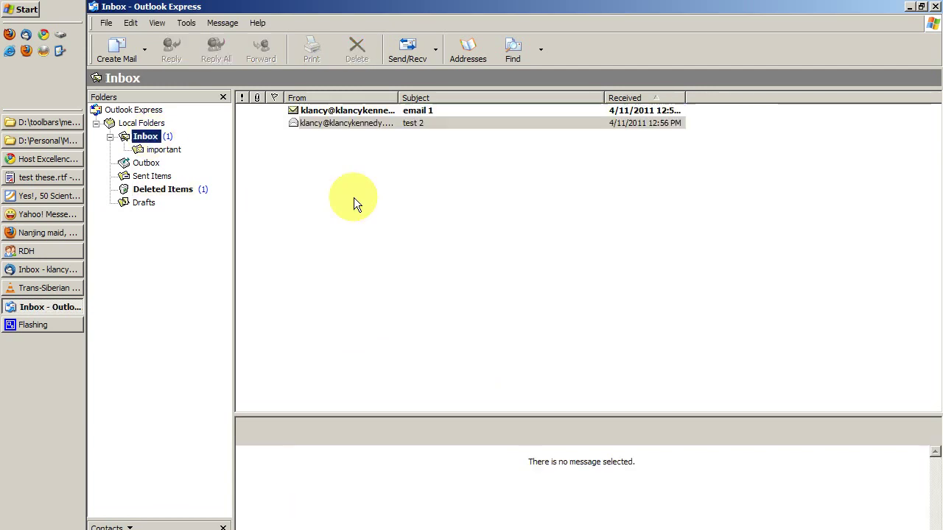
left_click(521, 276)
left_click(358, 110)
left_click(357, 123)
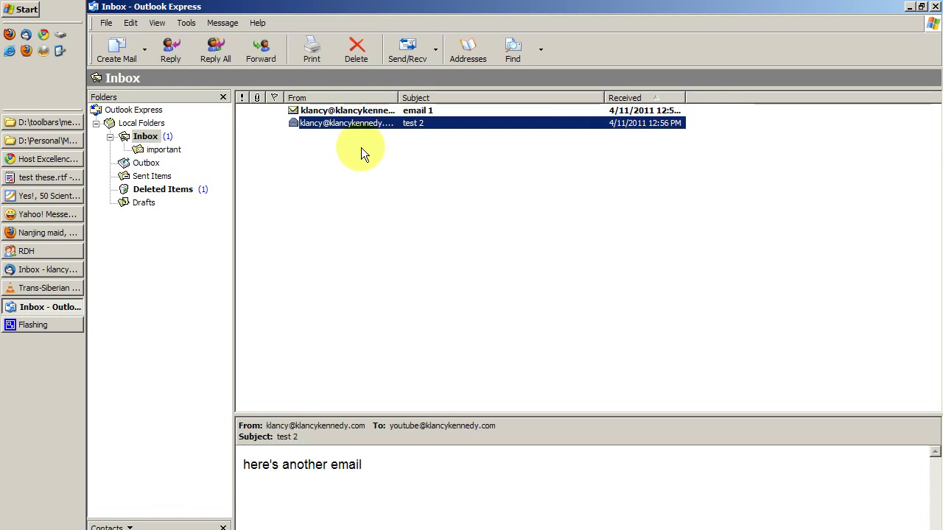
left_click(158, 149)
left_click(145, 137)
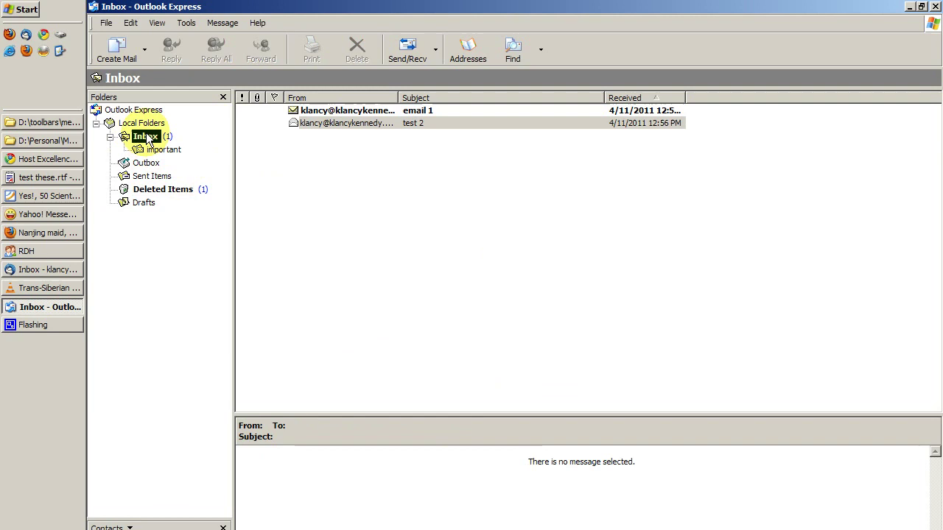
left_click(424, 211)
left_click(365, 122)
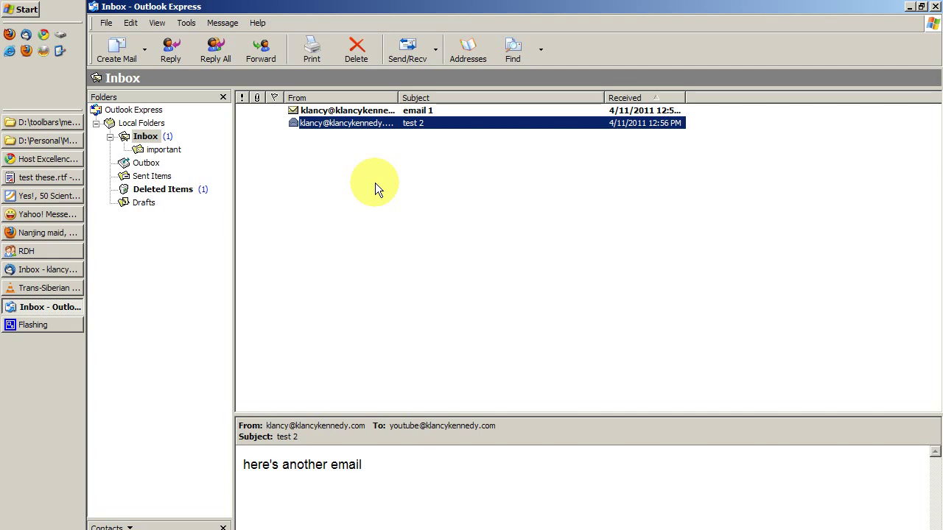
left_click(160, 150)
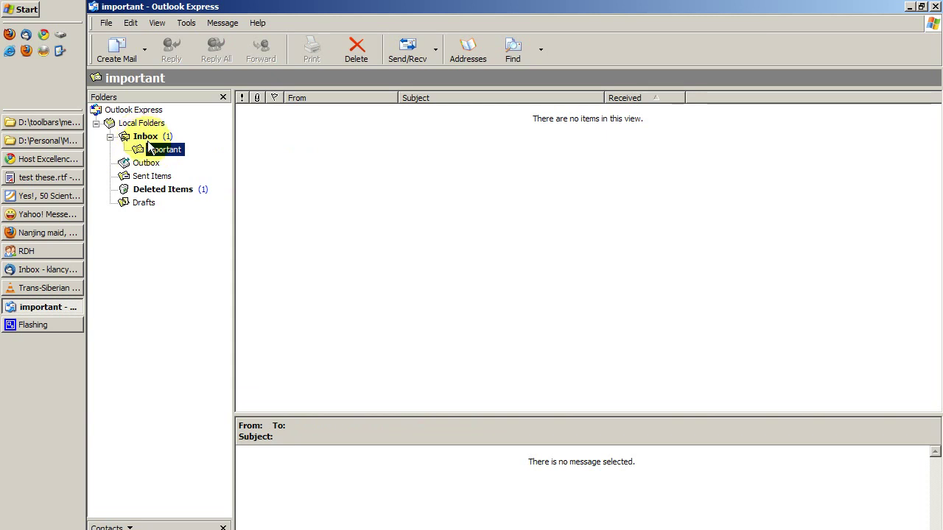
left_click(145, 137)
left_click(158, 150)
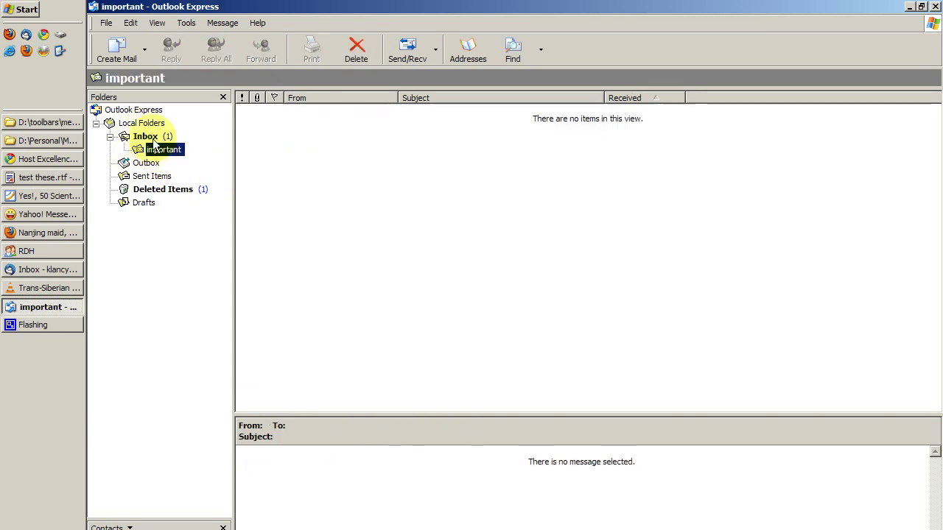
left_click(145, 137)
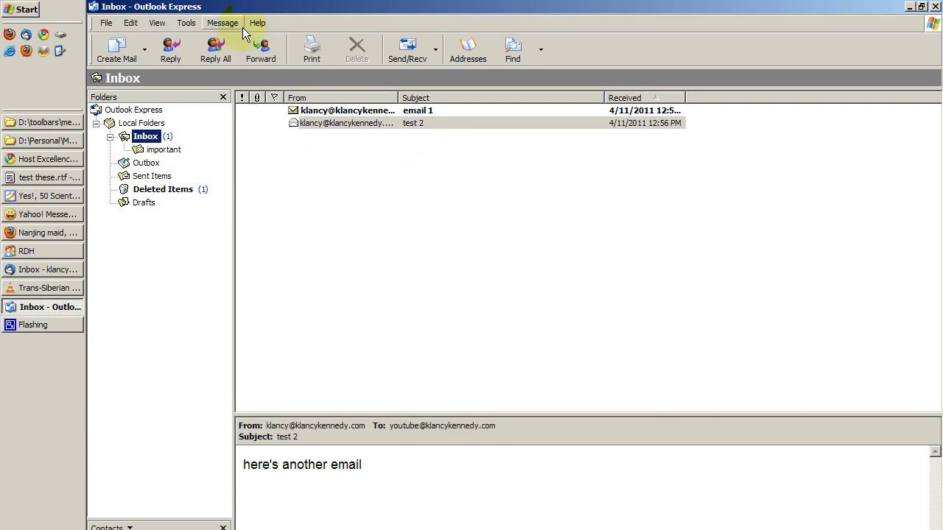
Remove the existing mail account from Internet Accounts
left_click(187, 23)
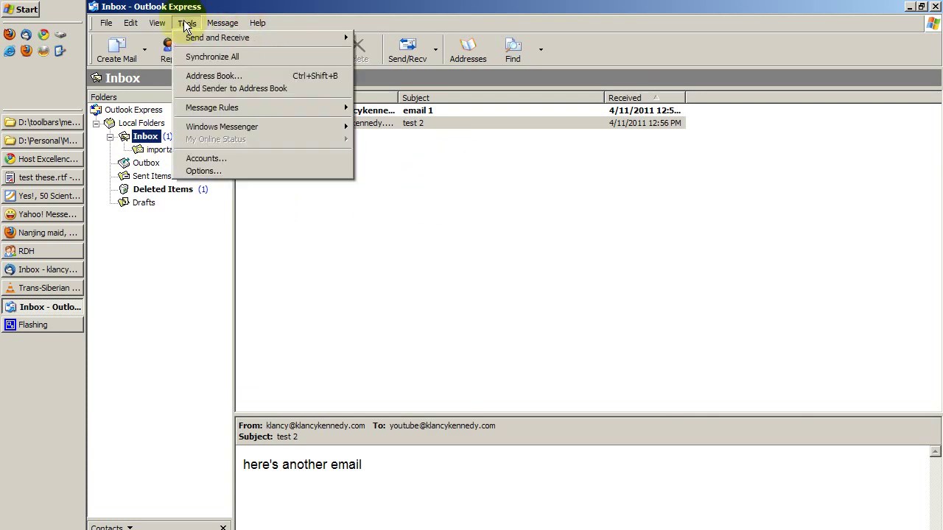
left_click(237, 158)
left_click_drag(498, 219, 441, 164)
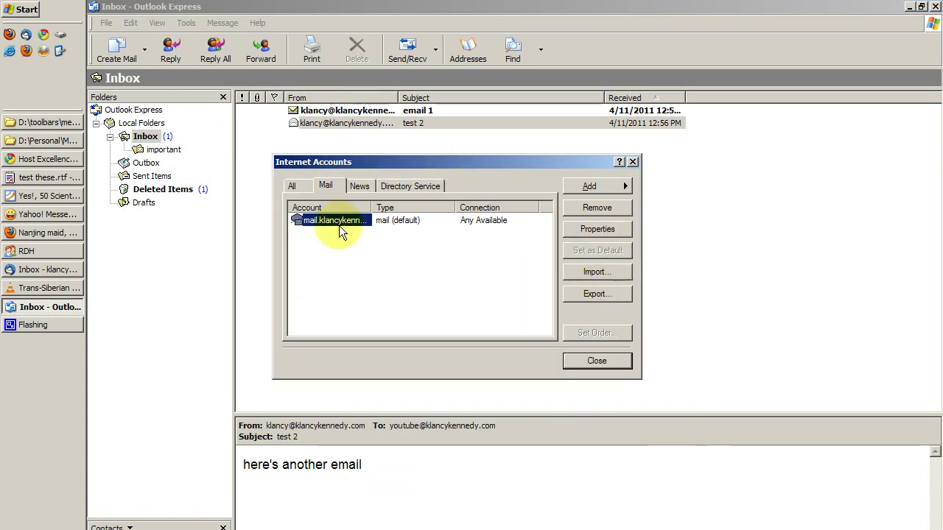
left_click(587, 231)
key("Escape")
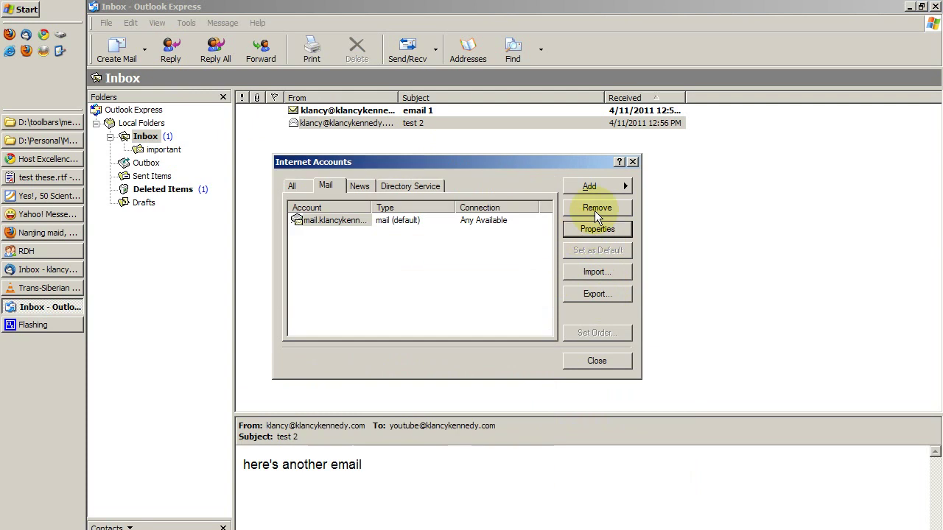
left_click(595, 210)
left_click(486, 418)
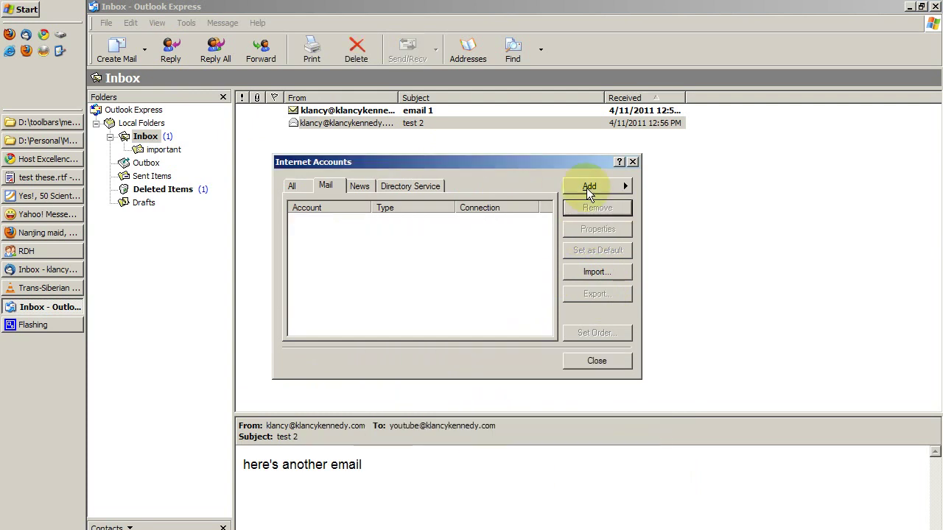
Start a new mail account, entering the account holder's display name and e-mail address
left_click(588, 186)
left_click(681, 186)
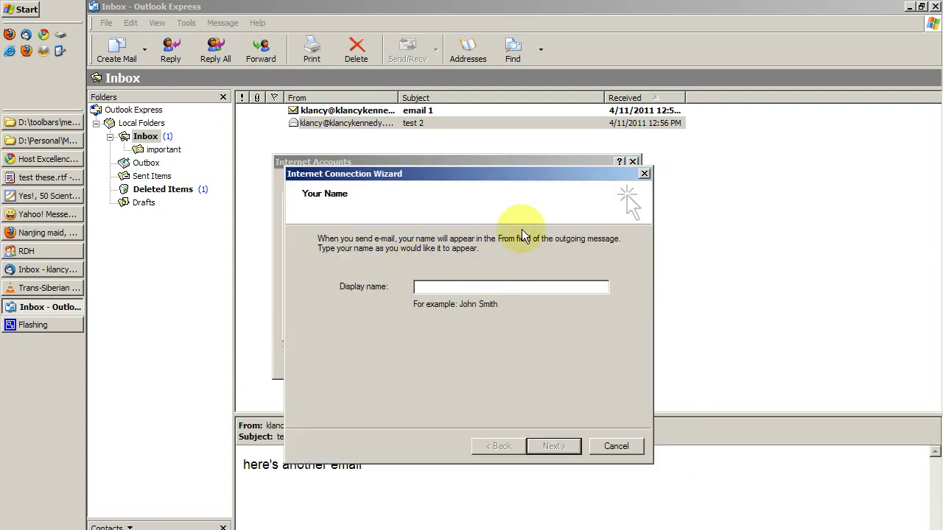
left_click_drag(508, 176, 509, 135)
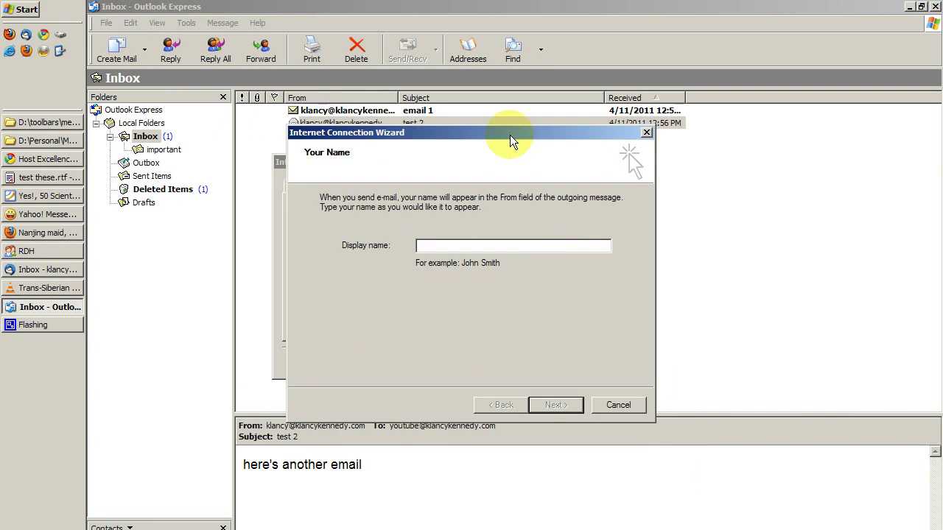
type("klancy kennedy")
key("Return")
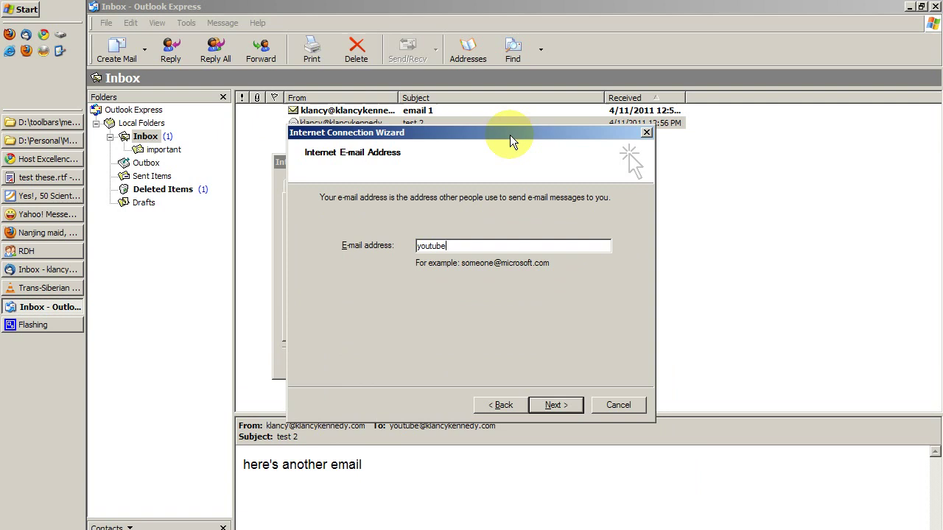
key("Return")
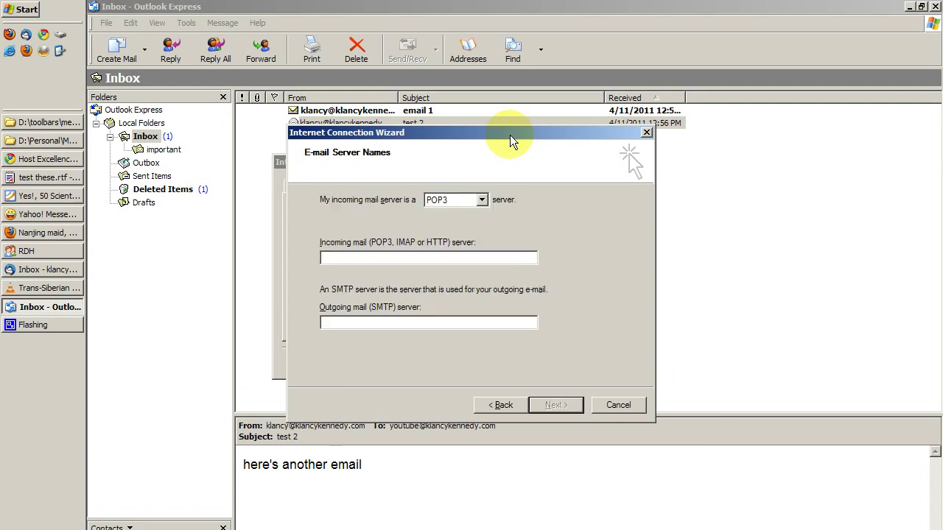
Enter the domain's mail server name and set the incoming server type to IMAP
type("mail.")
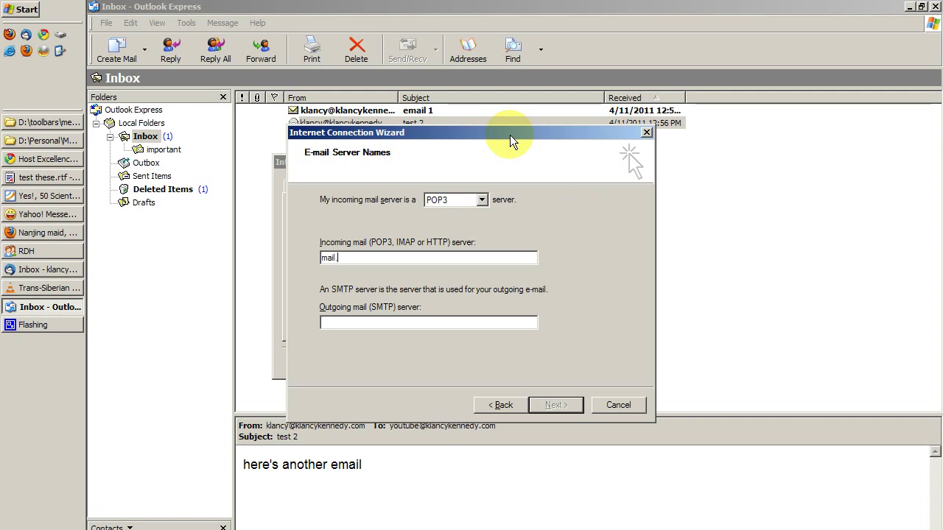
type("klancykennedy.com")
key("Tab")
type("mail.klancykennedy.com")
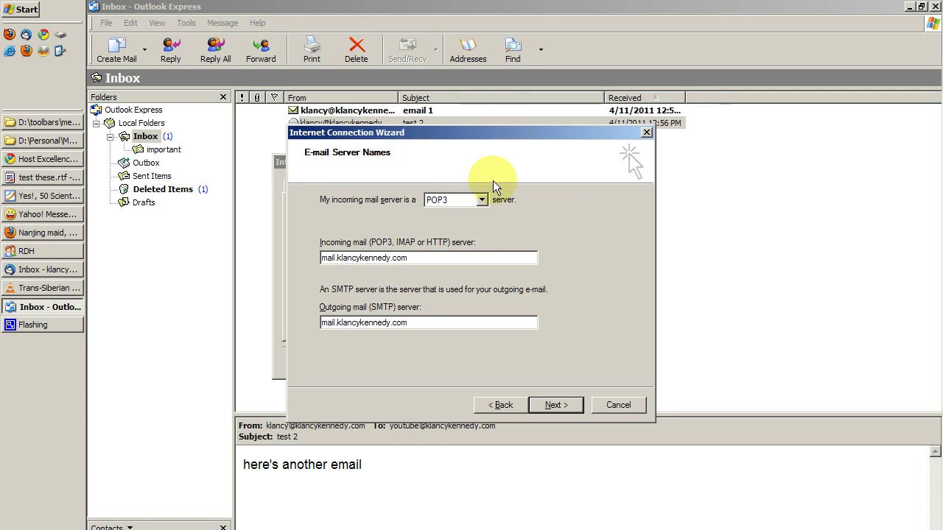
left_click(481, 199)
left_click(465, 223)
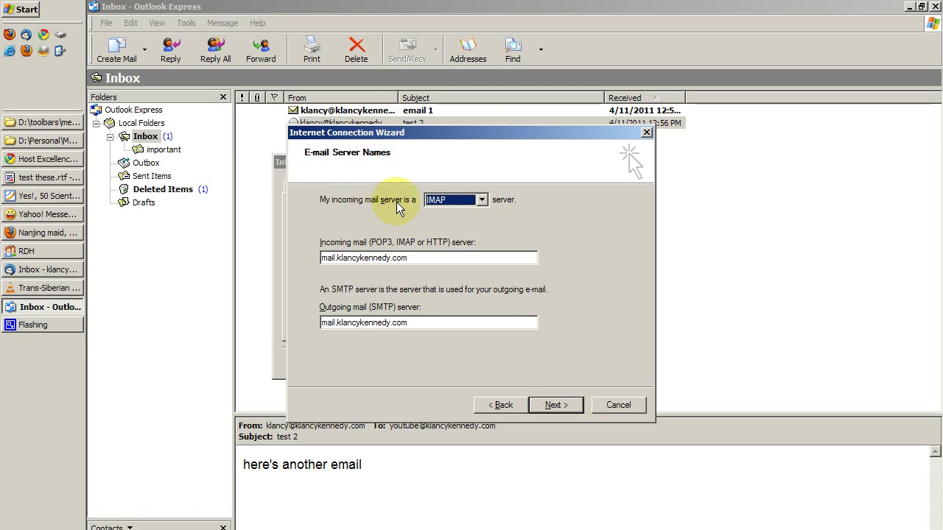
left_click(472, 204)
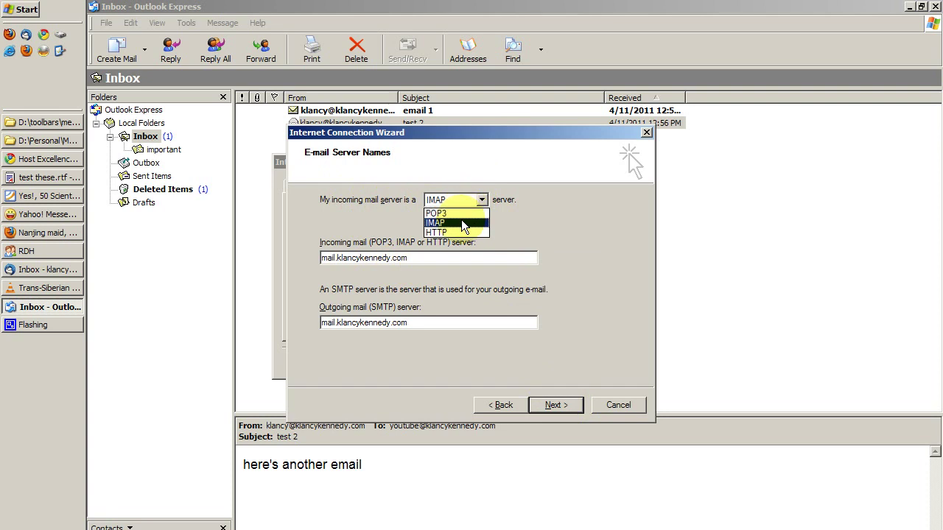
left_click(464, 223)
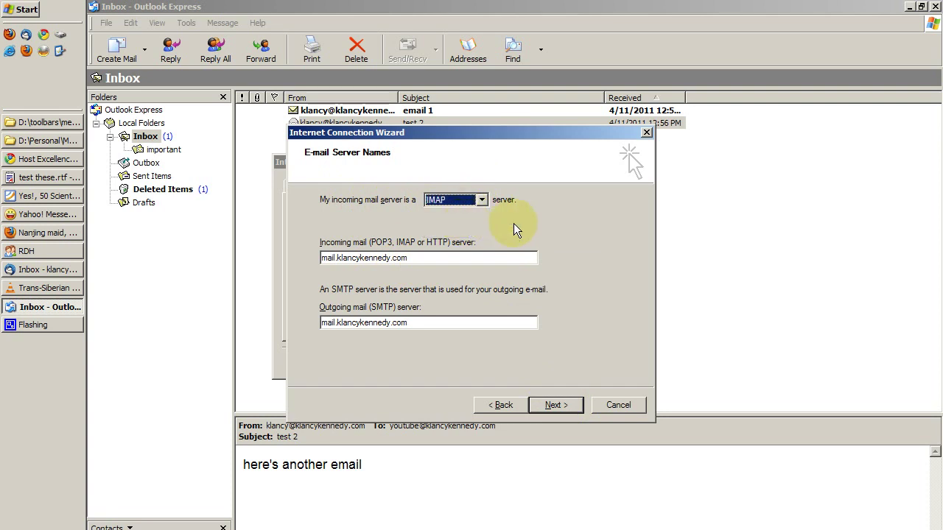
left_click(480, 200)
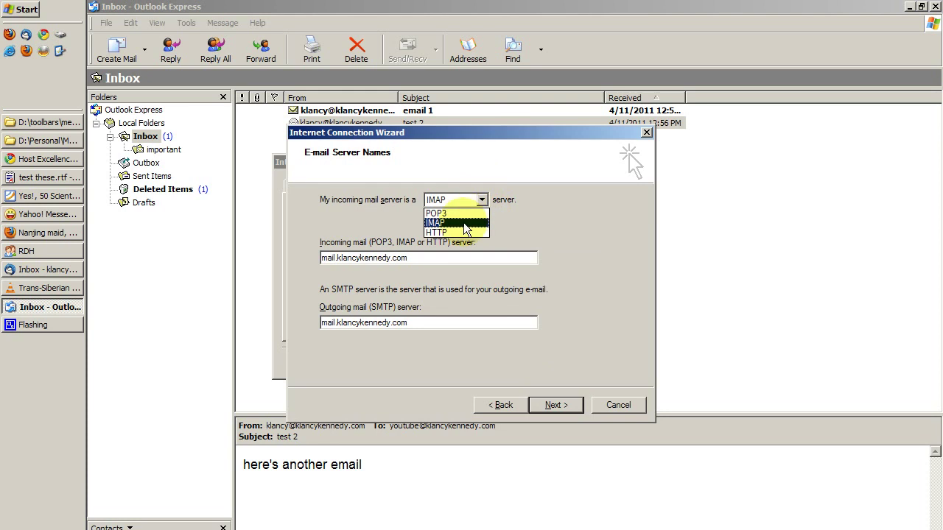
left_click(525, 321)
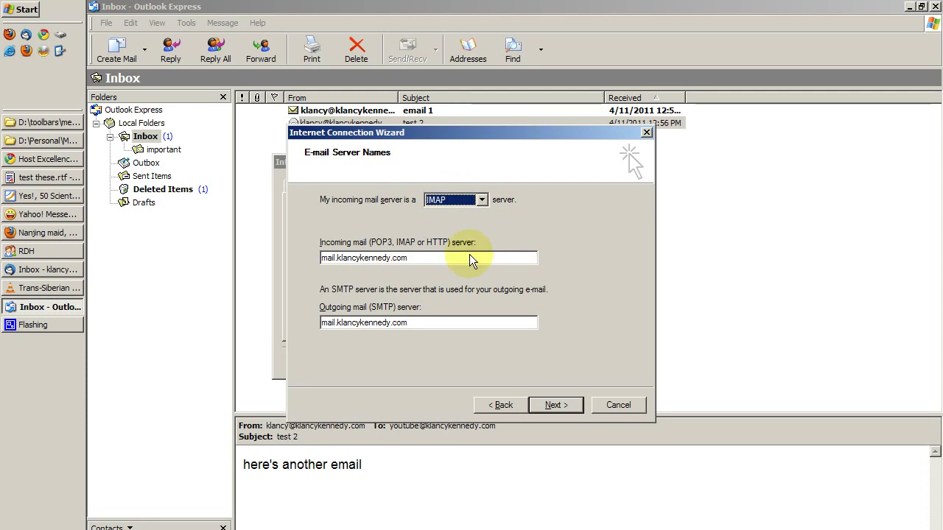
Extend the account logon name to the full e-mail address and enter the password
left_click(562, 406)
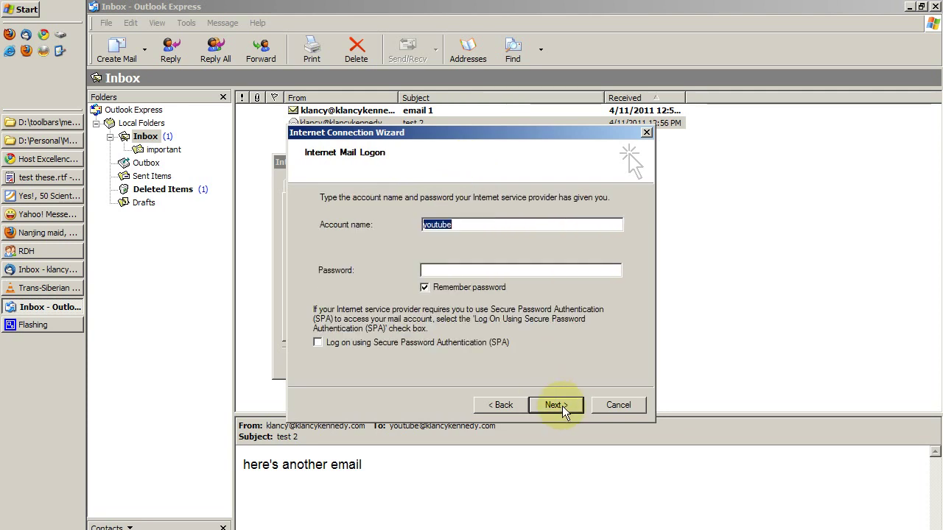
left_click(472, 223)
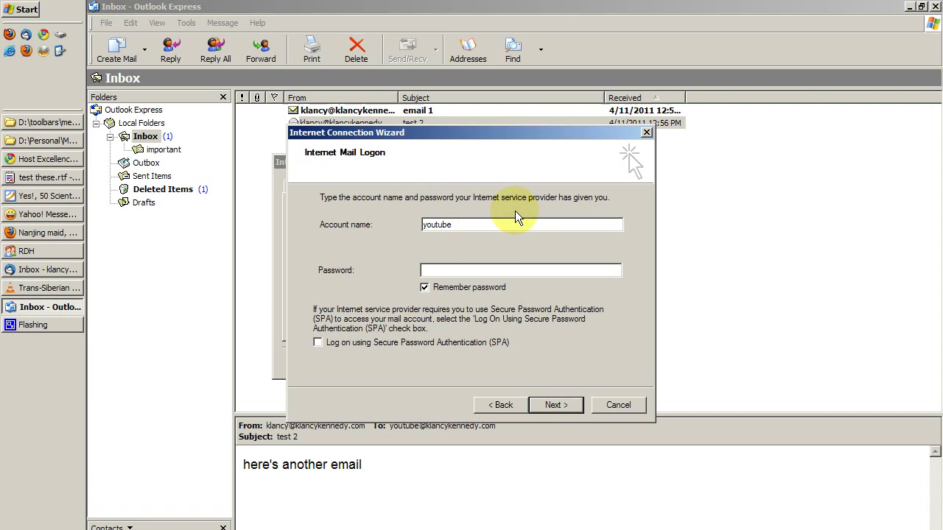
type("@klancykennedy.com")
key("Tab")
type("*******")
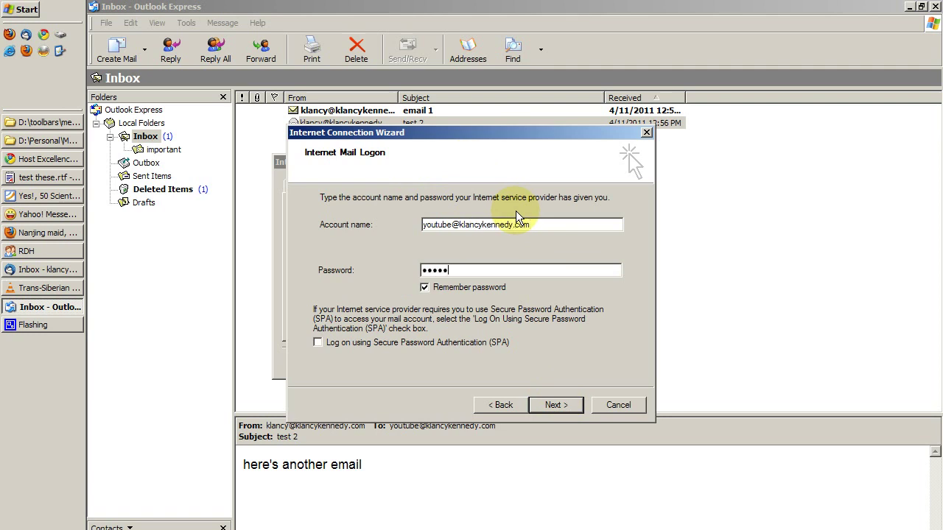
Finish the new IMAP account wizard, download its server folders, and close the IMAP folder settings
left_click(566, 407)
left_click(565, 406)
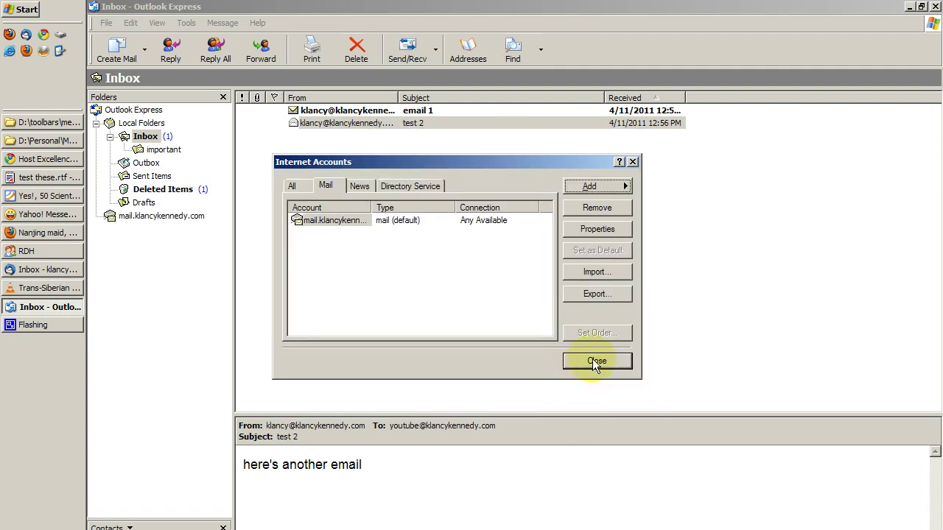
left_click(597, 361)
left_click_drag(541, 366, 451, 180)
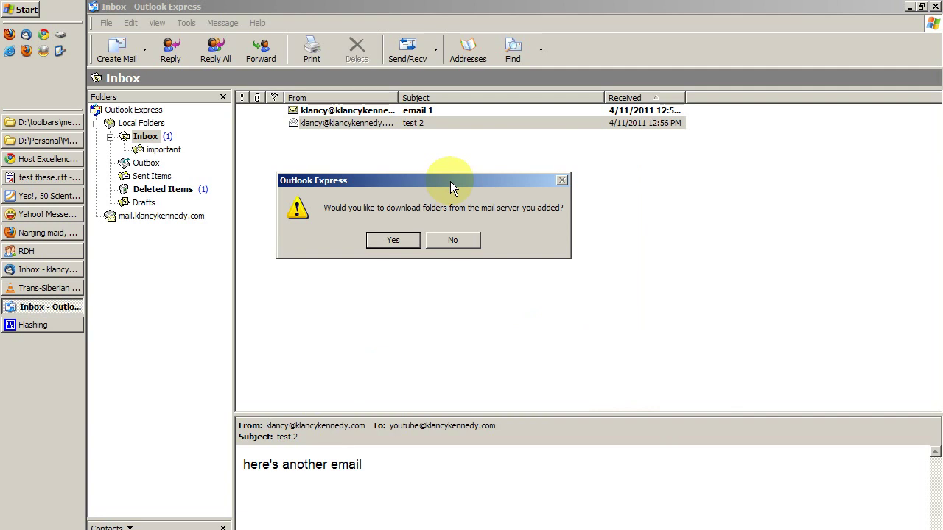
left_click(391, 241)
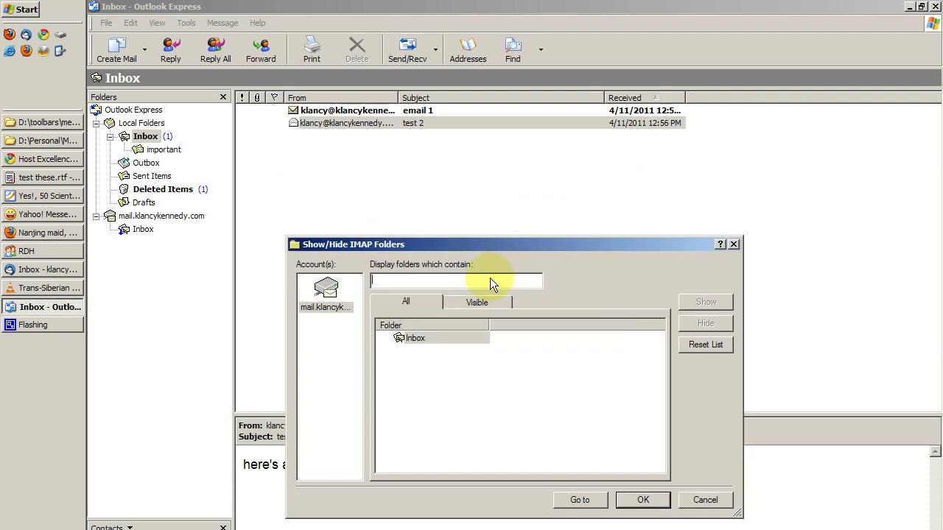
left_click(643, 500)
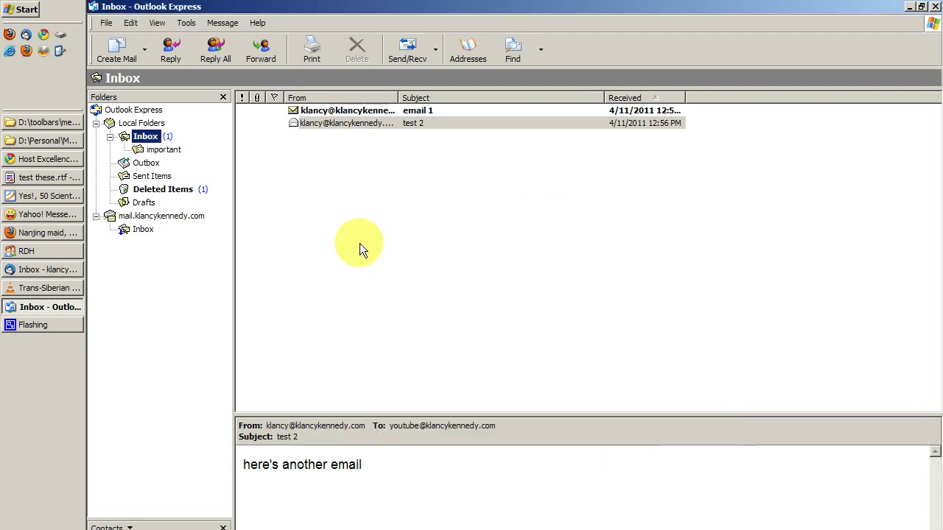
Delete the 'important' folder after declining the first confirmation, then check Local Folders and the local Inbox
left_click(161, 149)
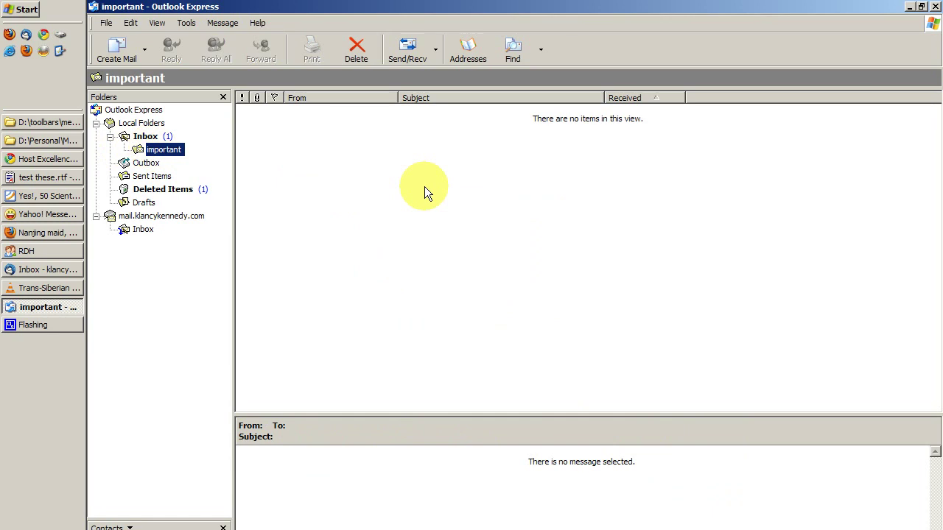
key("Delete")
key("Left")
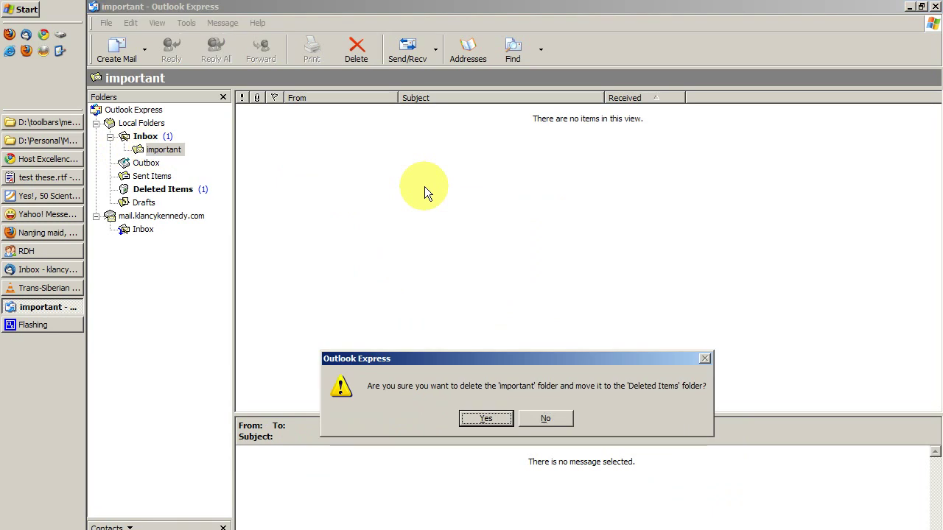
key("Right")
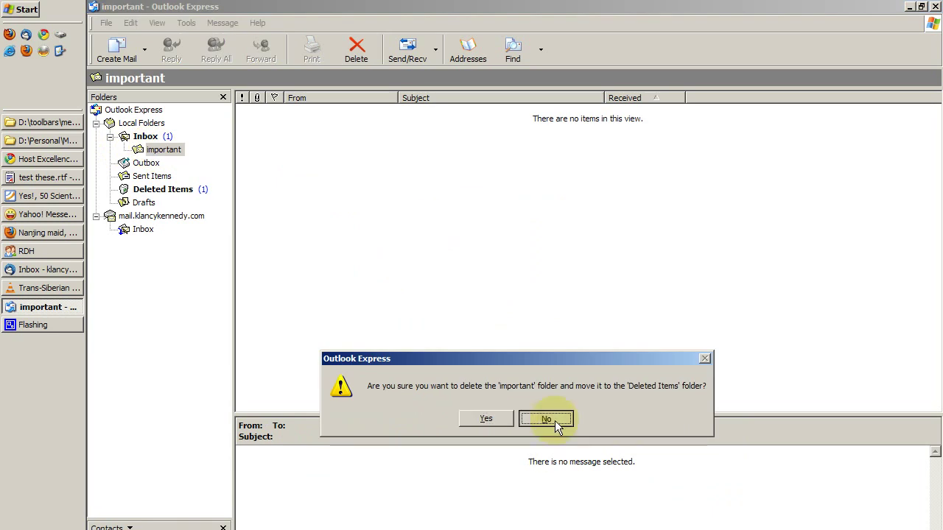
key("Return")
key("Up")
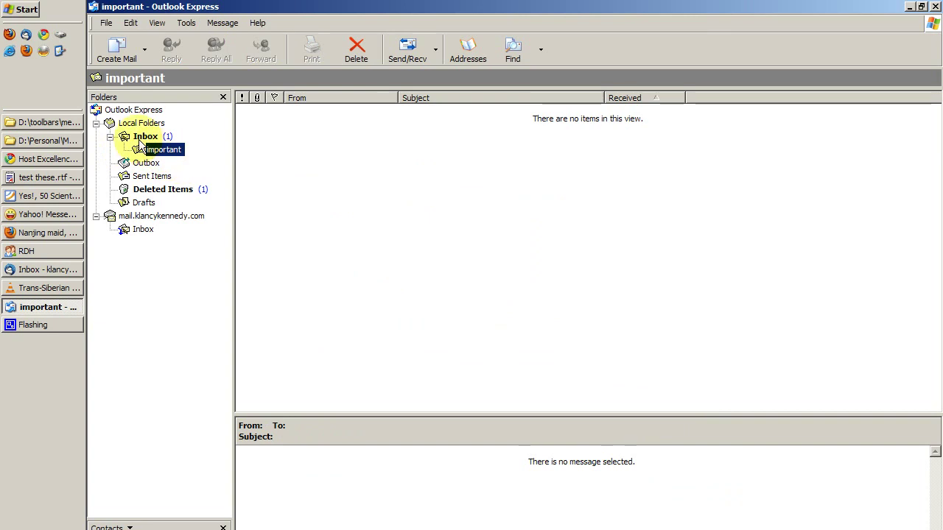
key("Down")
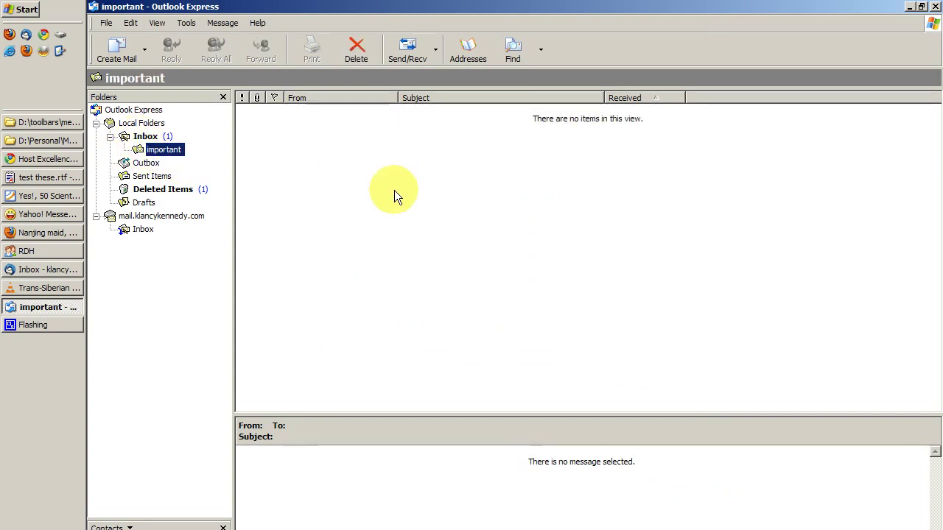
key("Delete")
key("Left")
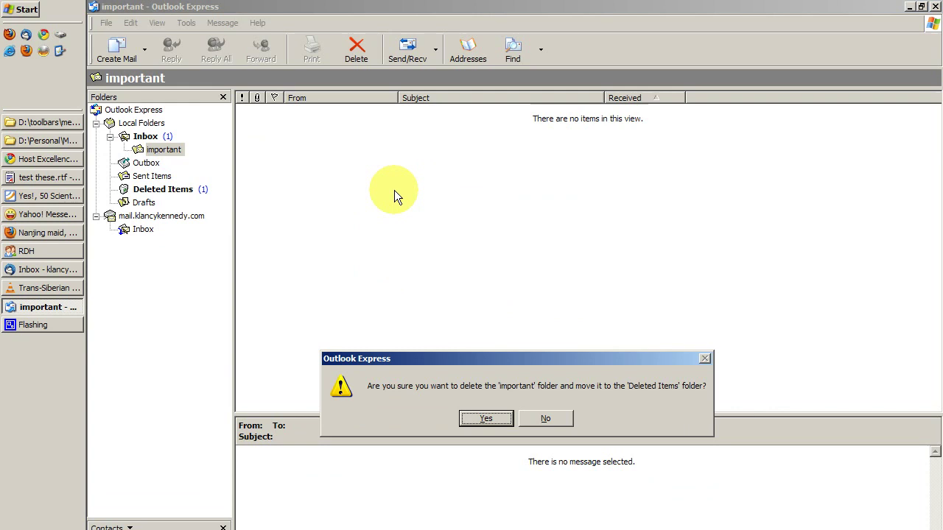
key("Return")
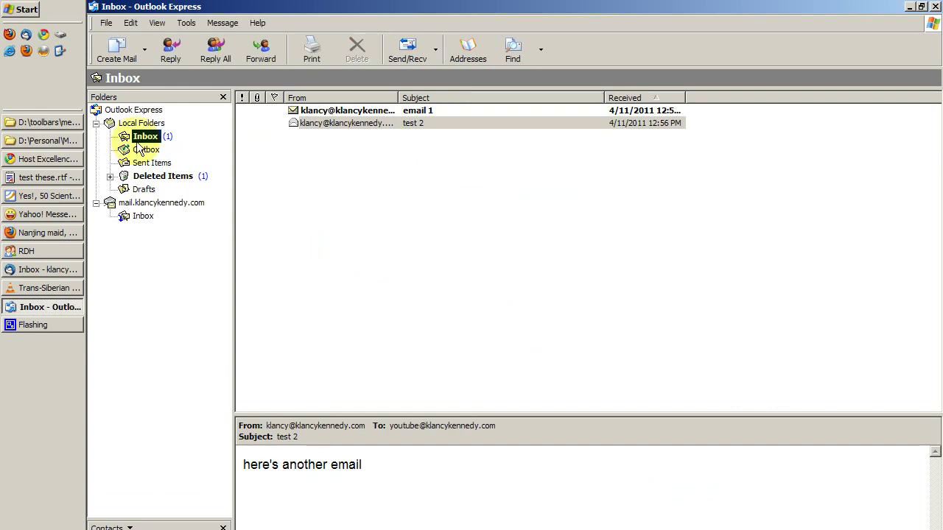
left_click(142, 123)
left_click(140, 137)
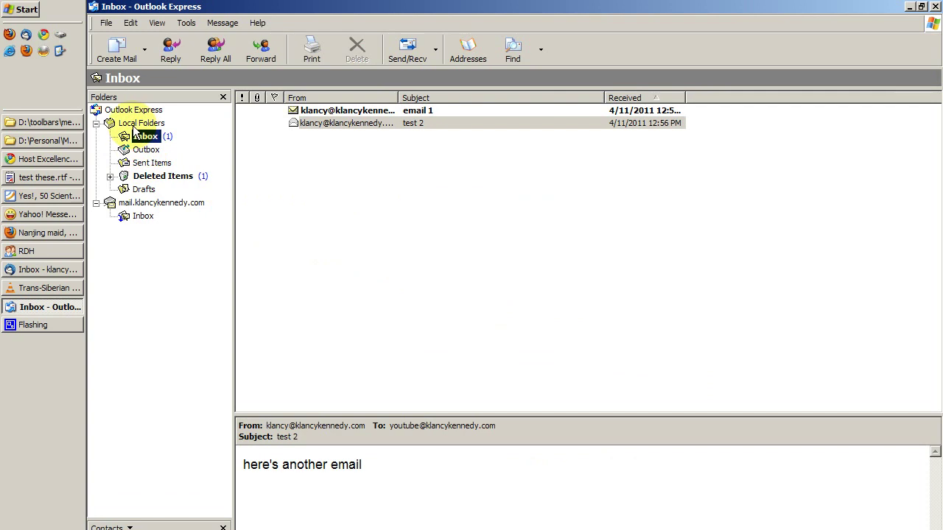
Collapse Local Folders, open the mail.klancykennedy.com Inbox, and run Send/Recv against the server
left_click(136, 125)
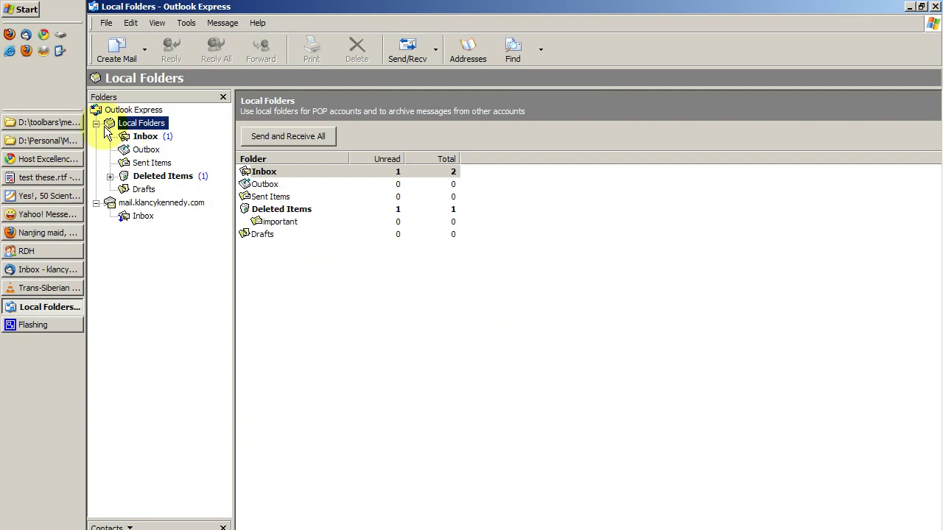
left_click(95, 123)
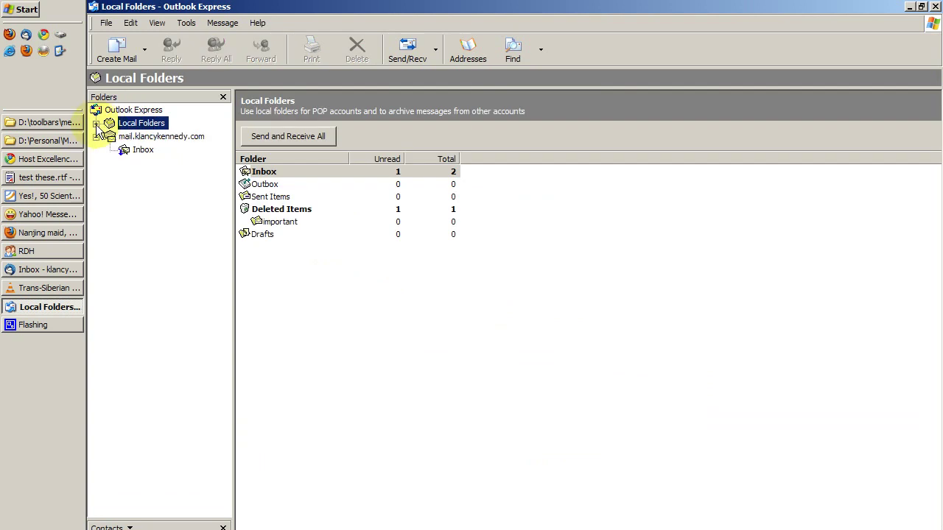
left_click(145, 138)
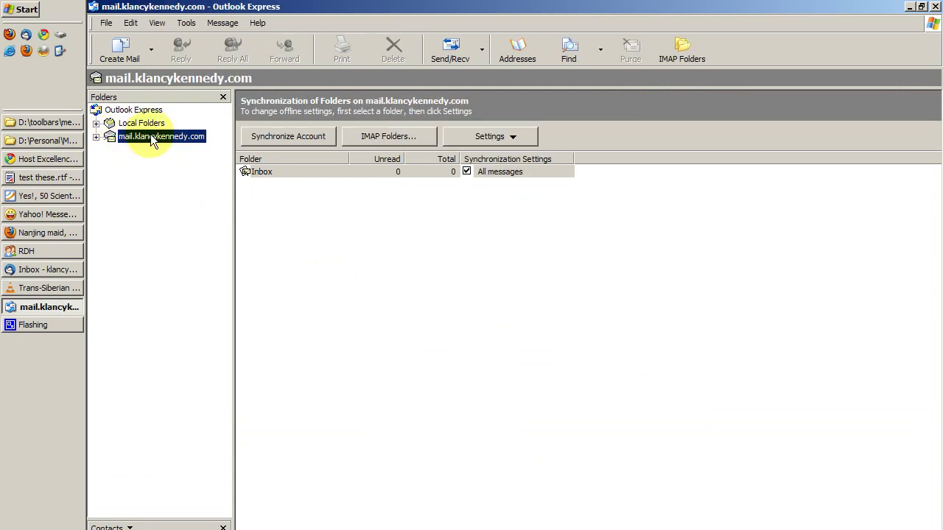
left_click(111, 123)
left_click(129, 139)
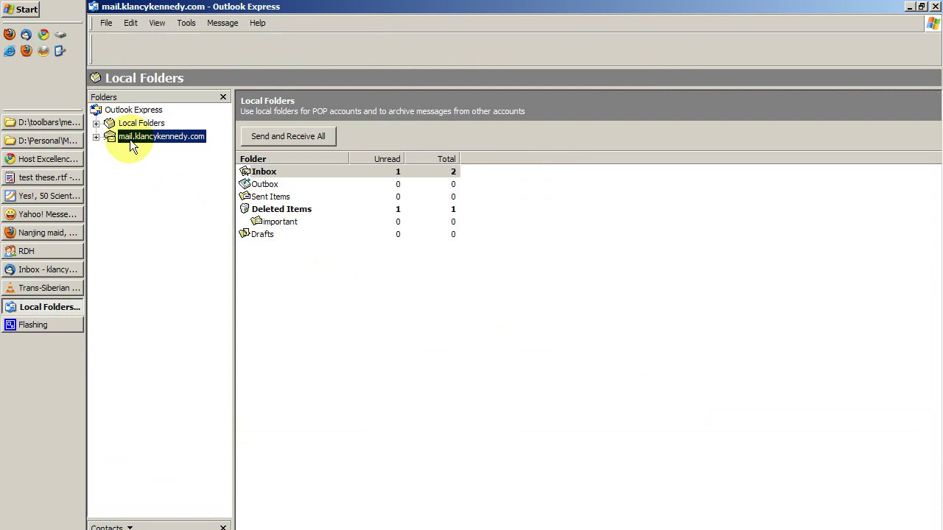
left_click(95, 138)
left_click(144, 151)
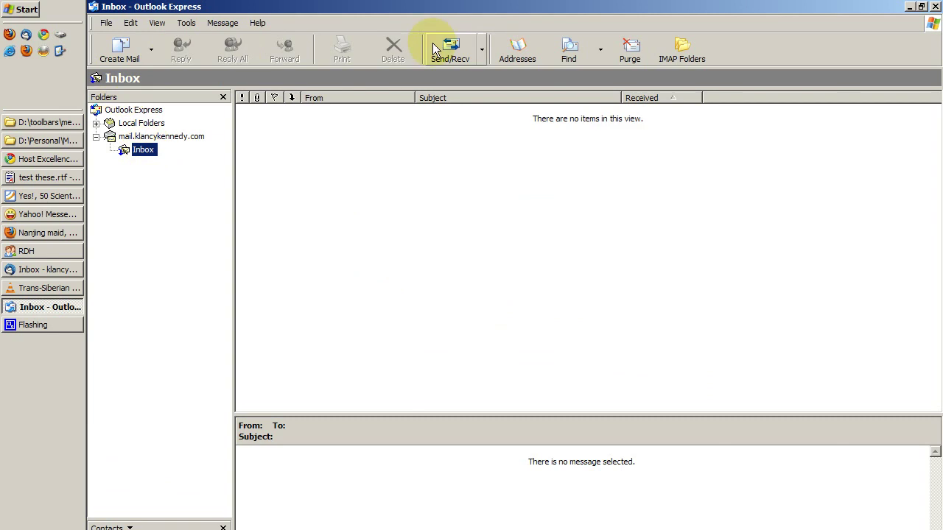
left_click(464, 48)
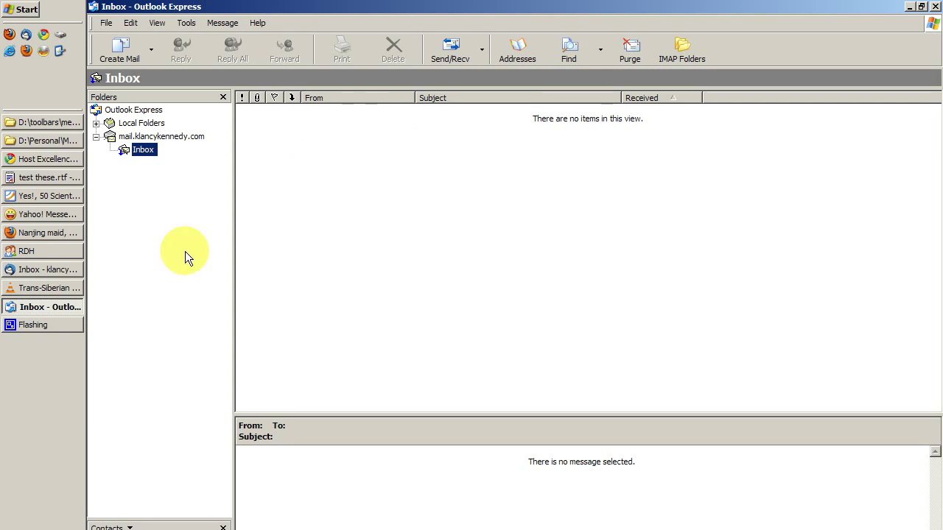
left_click(62, 273)
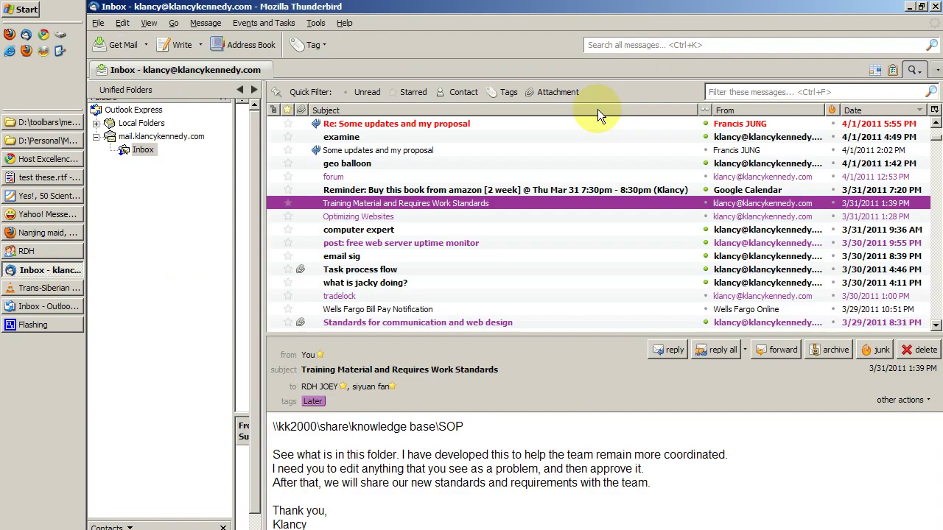
left_click(185, 46)
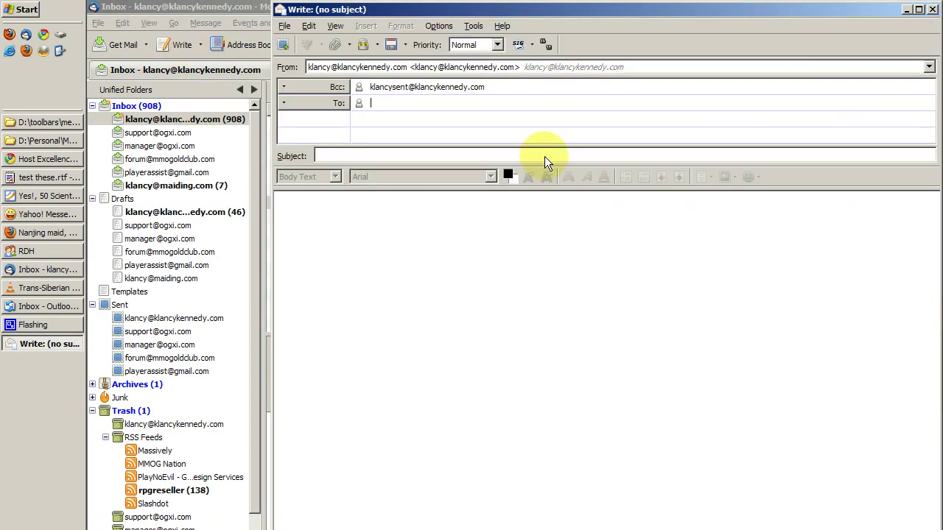
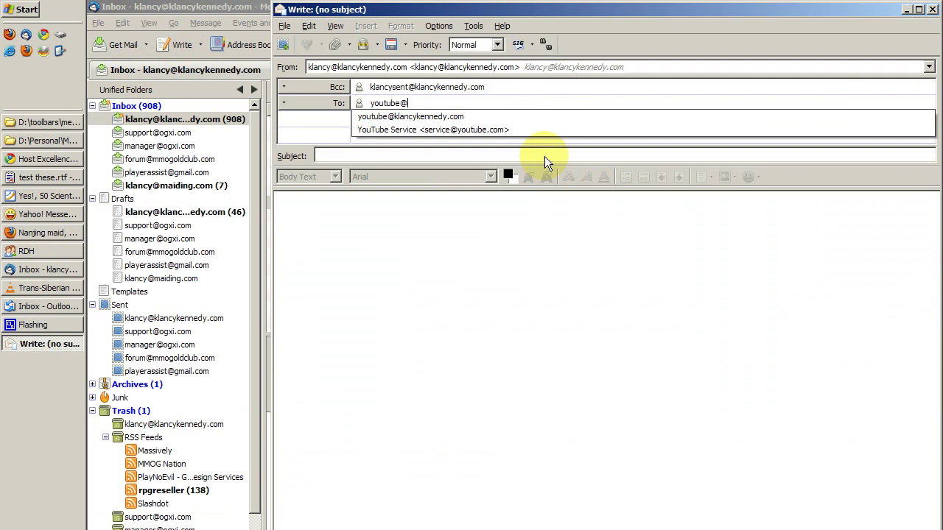
key("Tab")
type("test 1")
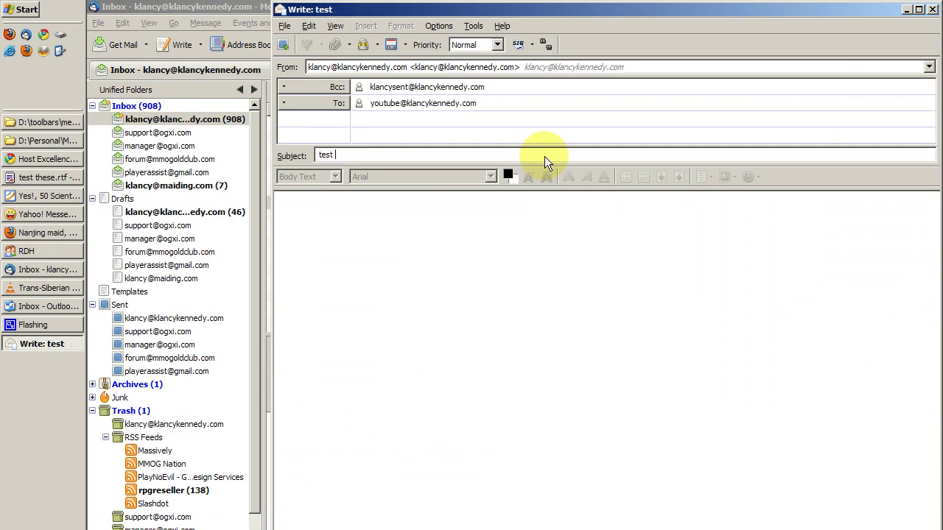
key("Tab")
type("email yay!")
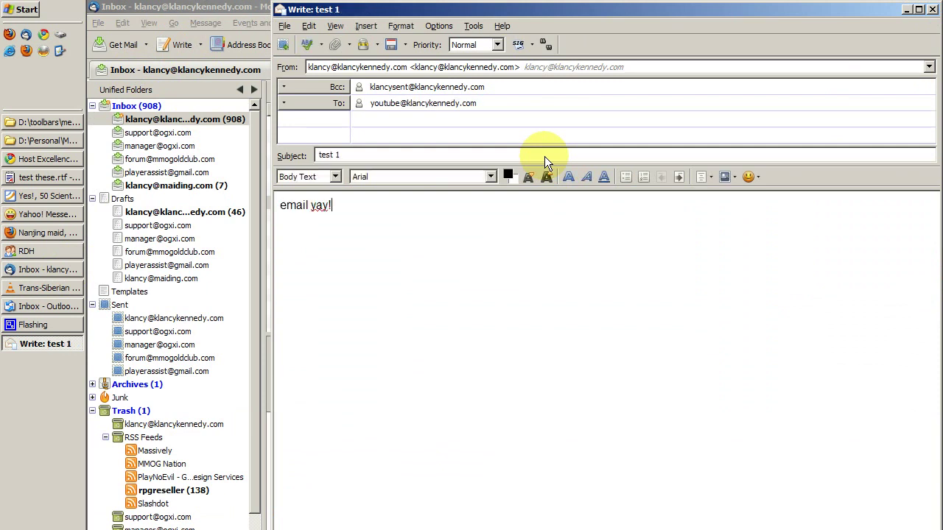
key("ctrl+Return")
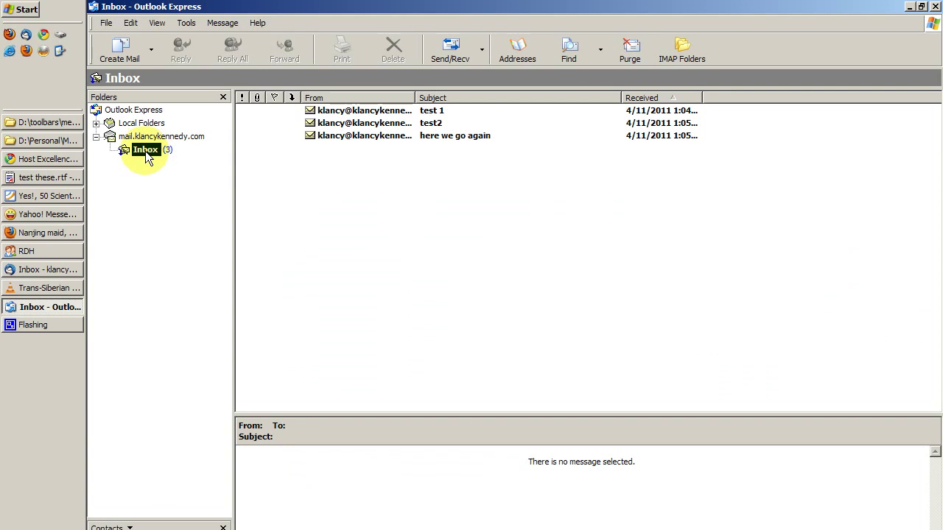
Create a subfolder named 'hey guys' under the IMAP Inbox and open it
right_click(145, 151)
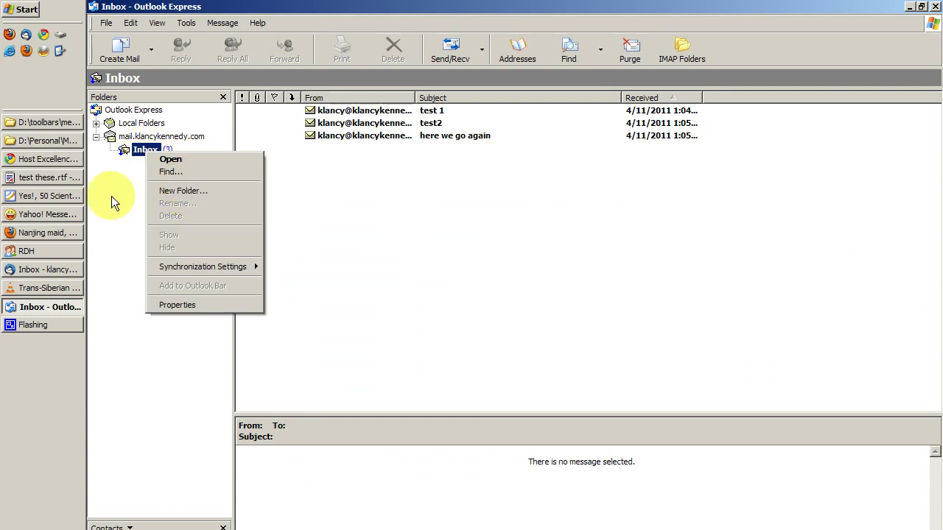
left_click(115, 136)
left_click(145, 150)
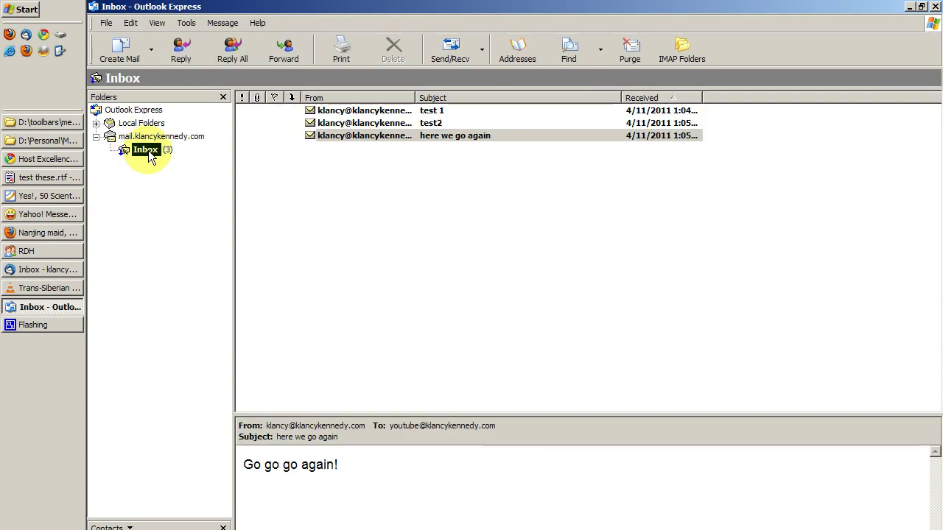
right_click(146, 151)
left_click(185, 190)
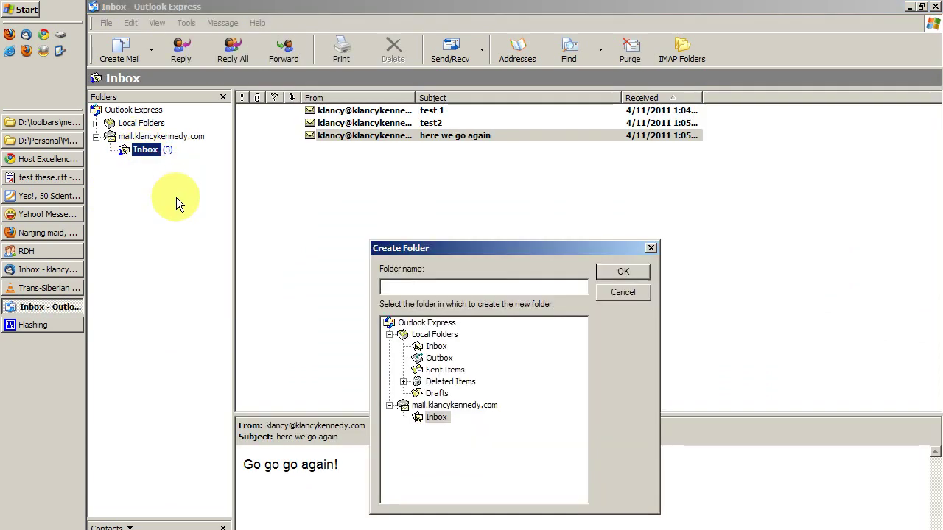
type("hey guys")
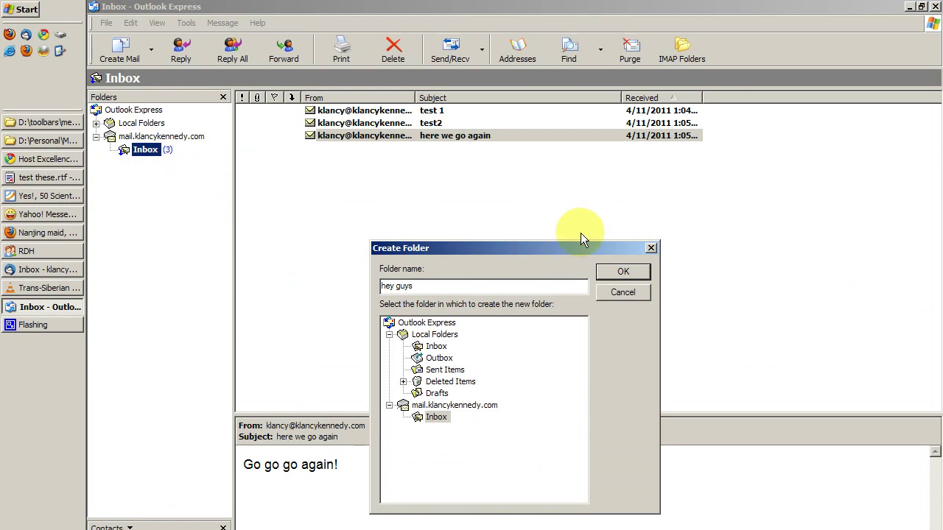
left_click(623, 271)
left_click(156, 163)
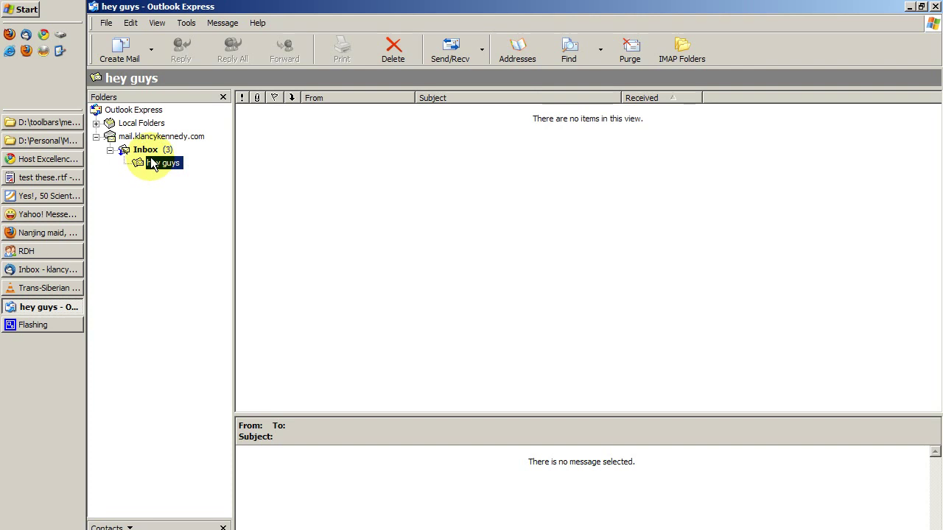
Drag test2 from the IMAP Inbox into 'hey guys', verify it arrived, and return to the Inbox
left_click(146, 151)
left_click(335, 123)
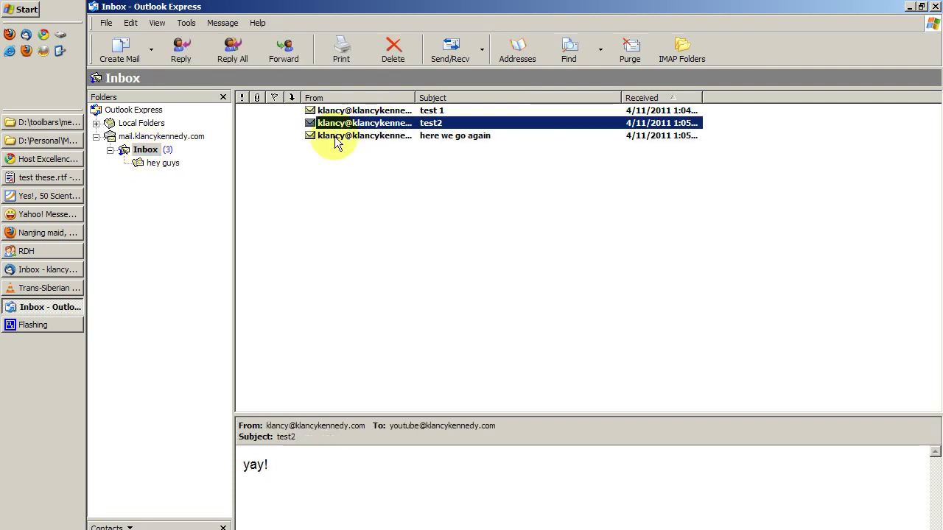
left_click_drag(335, 123, 164, 167)
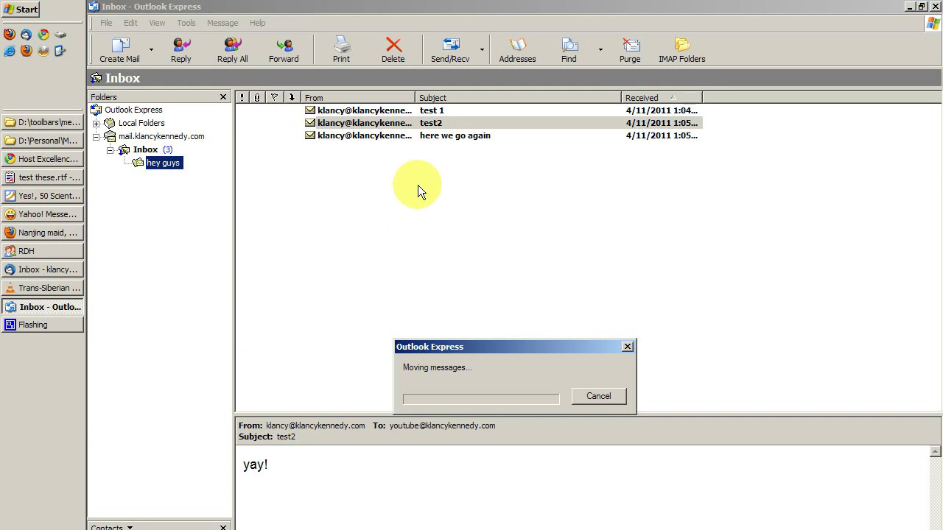
left_click_drag(486, 350, 457, 252)
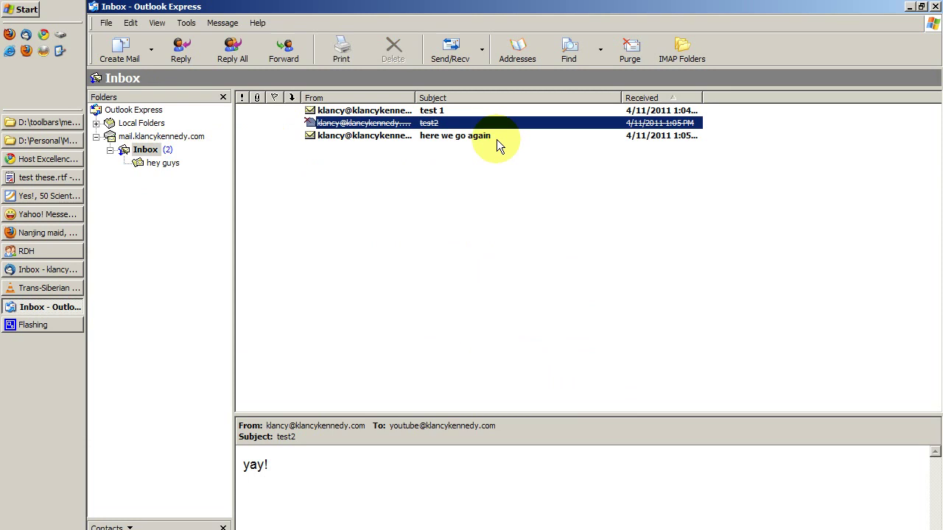
left_click(164, 164)
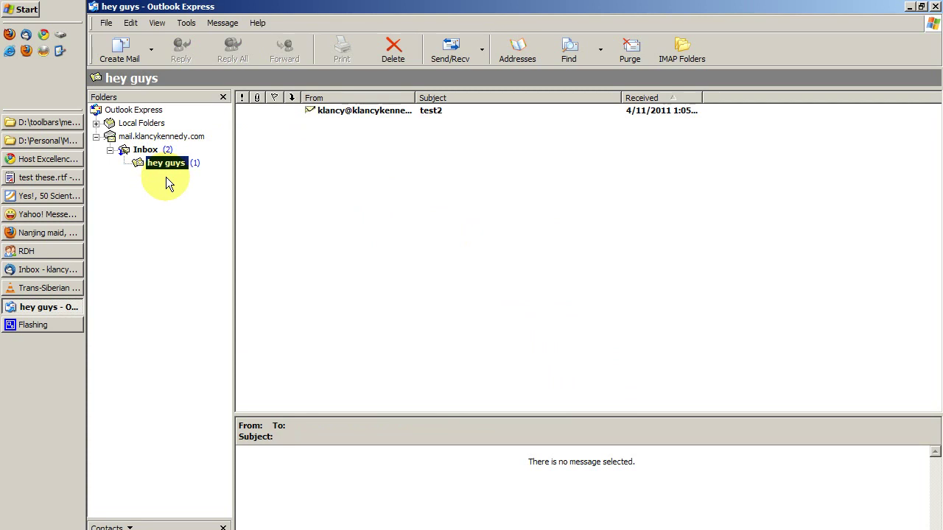
left_click(146, 150)
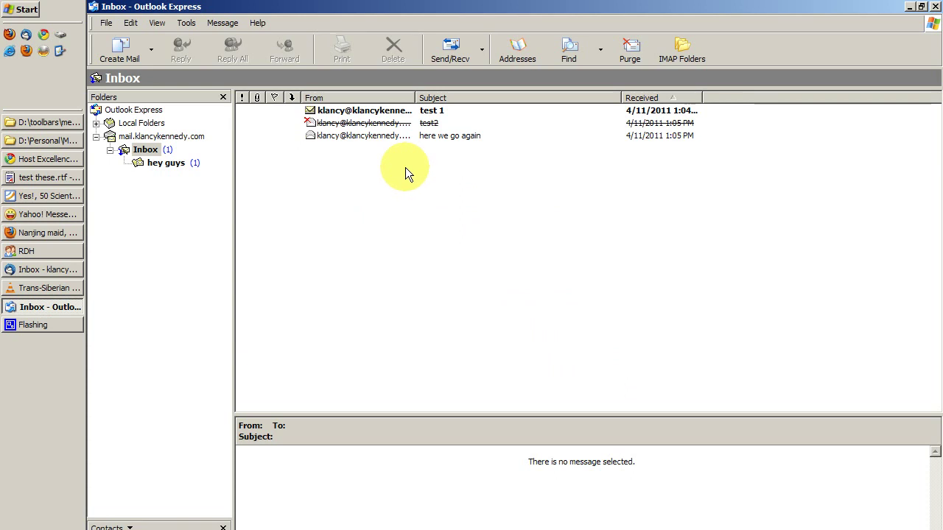
Select the struck-through test2, purge it from the IMAP Inbox, and expand Local Folders
left_click(370, 124)
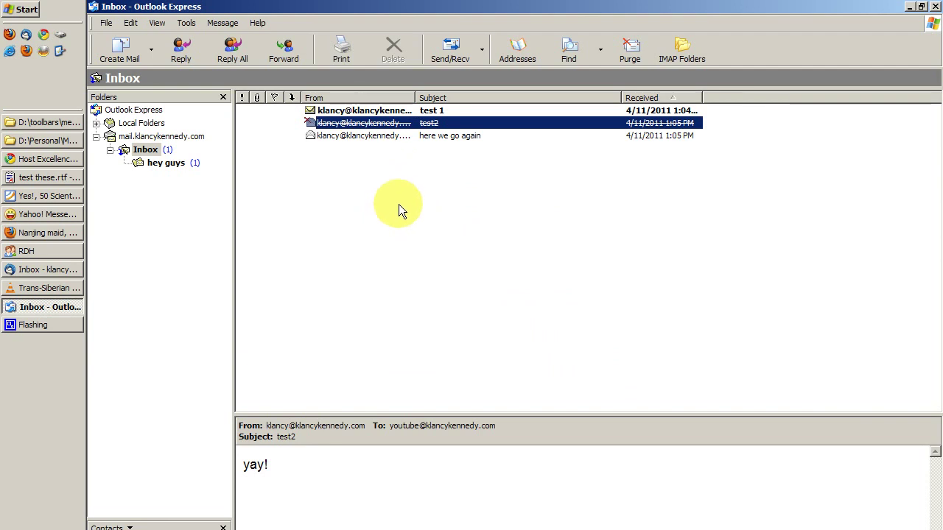
left_click(382, 135)
key("Up")
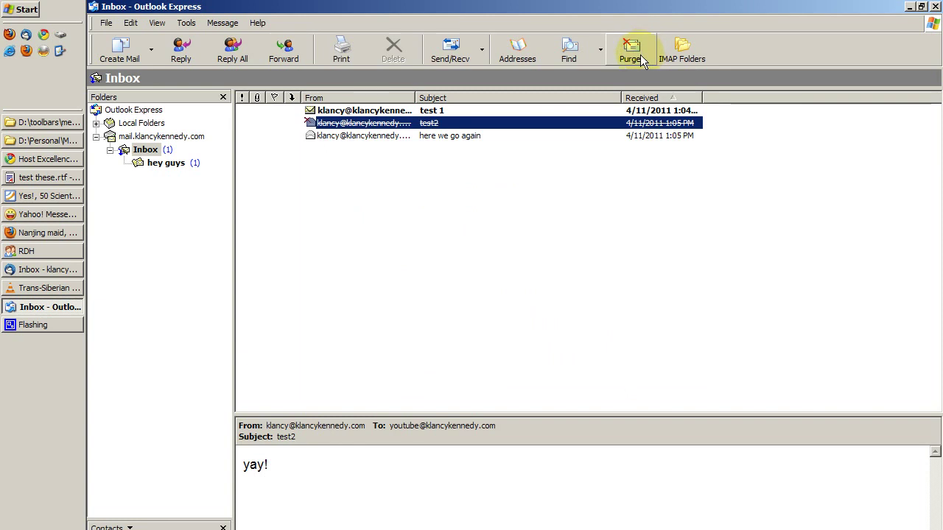
left_click(639, 54)
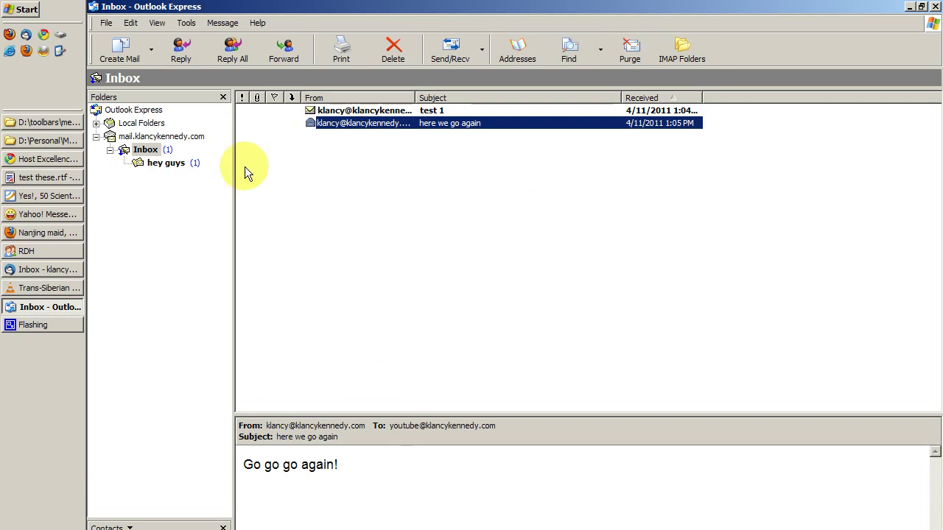
left_click(96, 123)
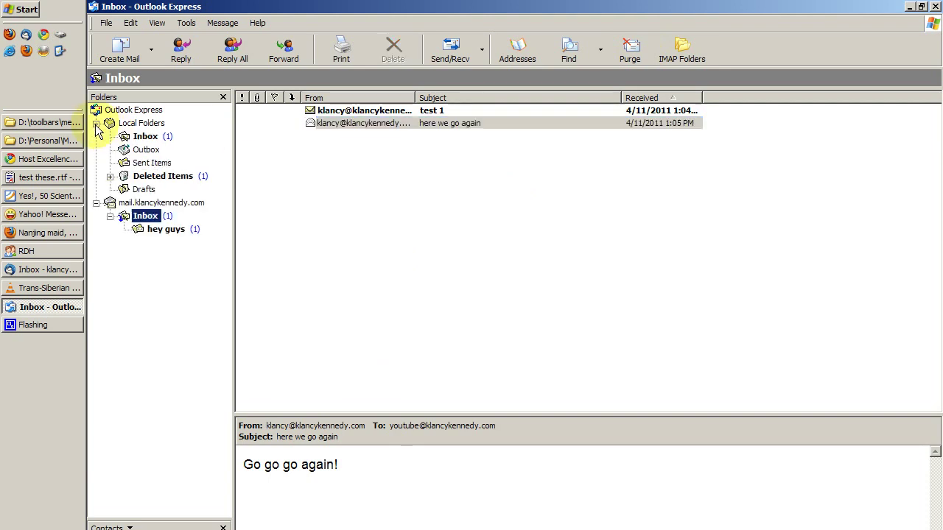
Permanently delete the 'Welcome to Outlook Express 6' message from local Deleted Items
left_click(154, 177)
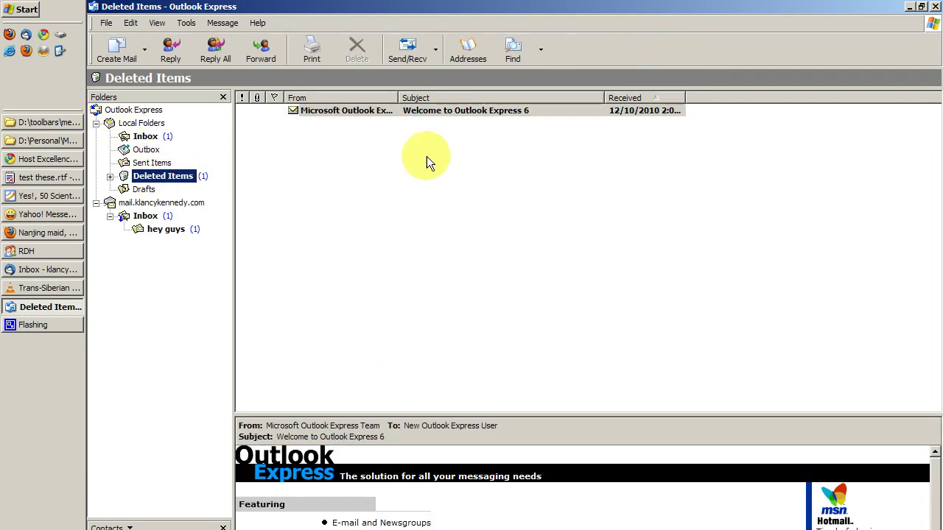
left_click(434, 123)
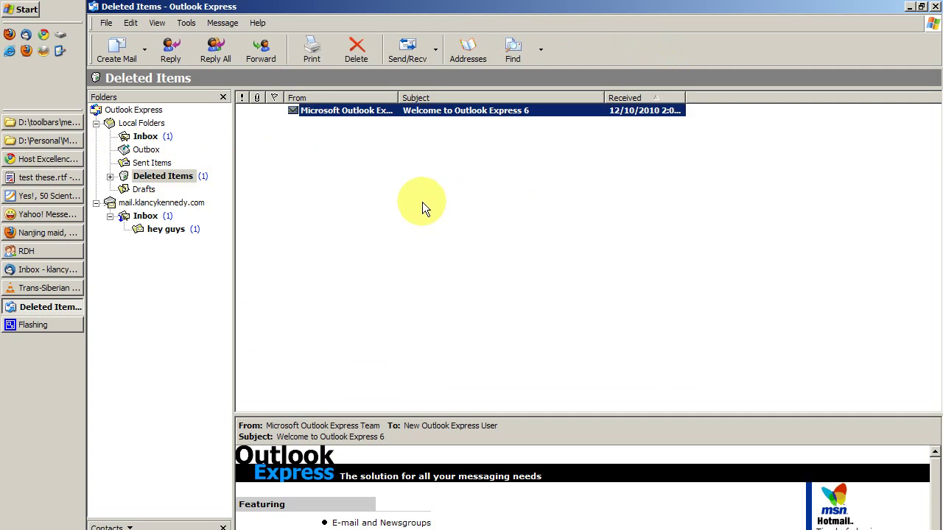
left_click(159, 176)
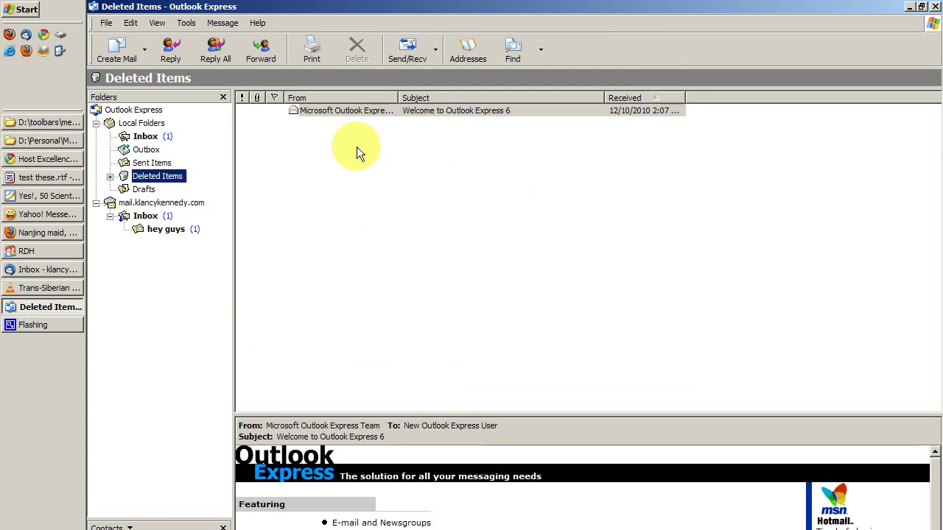
left_click(363, 113)
key("Delete")
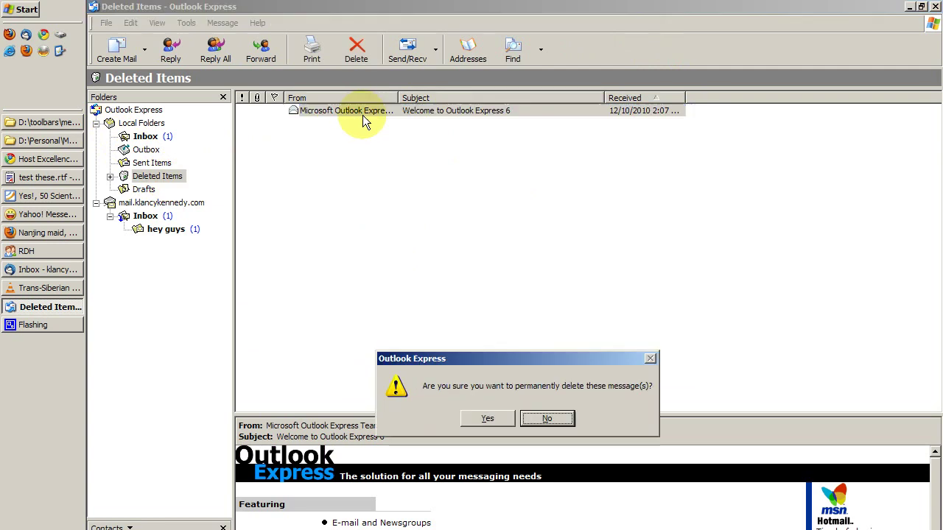
left_click_drag(530, 359, 500, 145)
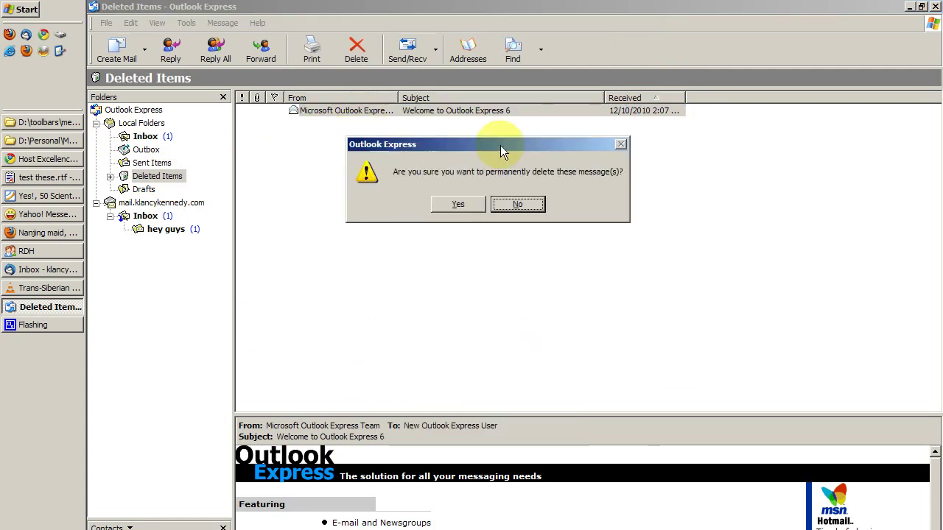
left_click(464, 202)
Delete email 1 from the local Inbox, then request its permanent deletion in Deleted Items
left_click(145, 136)
left_click(368, 123)
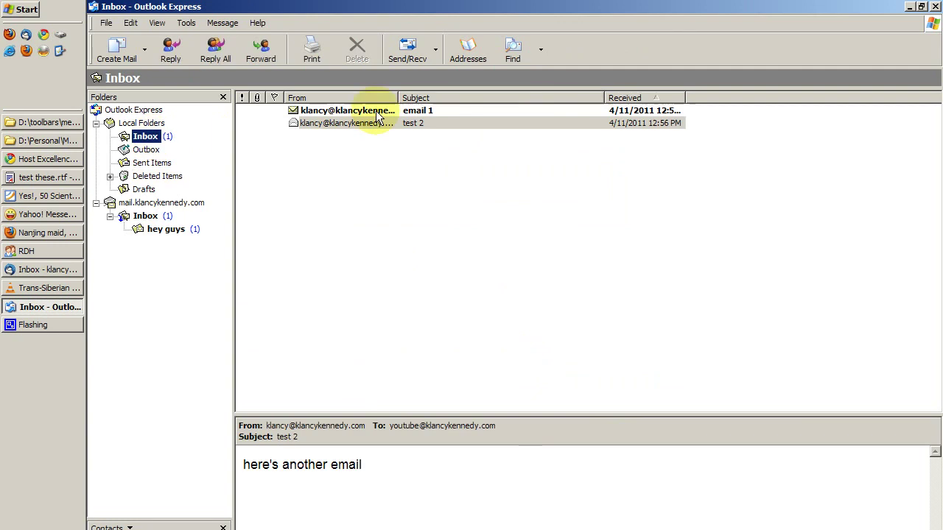
key("Up")
key("Delete")
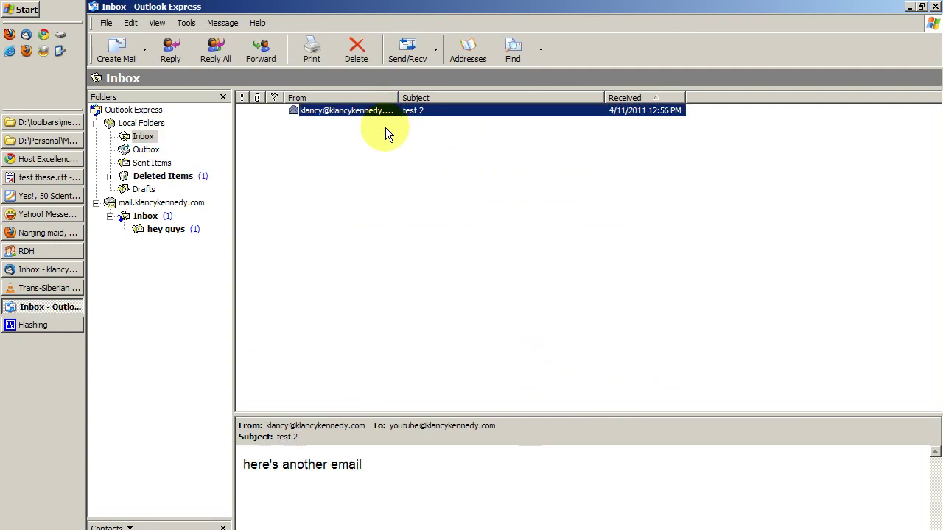
left_click(162, 176)
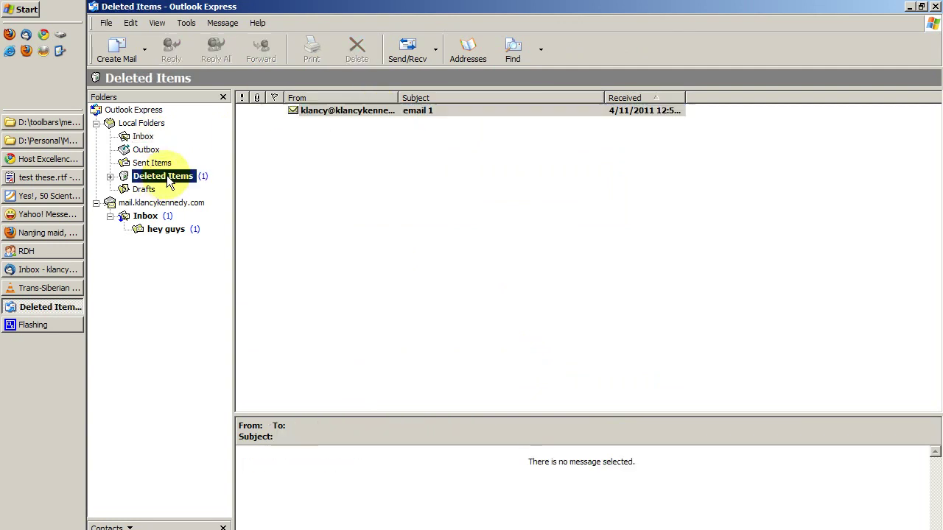
left_click(358, 110)
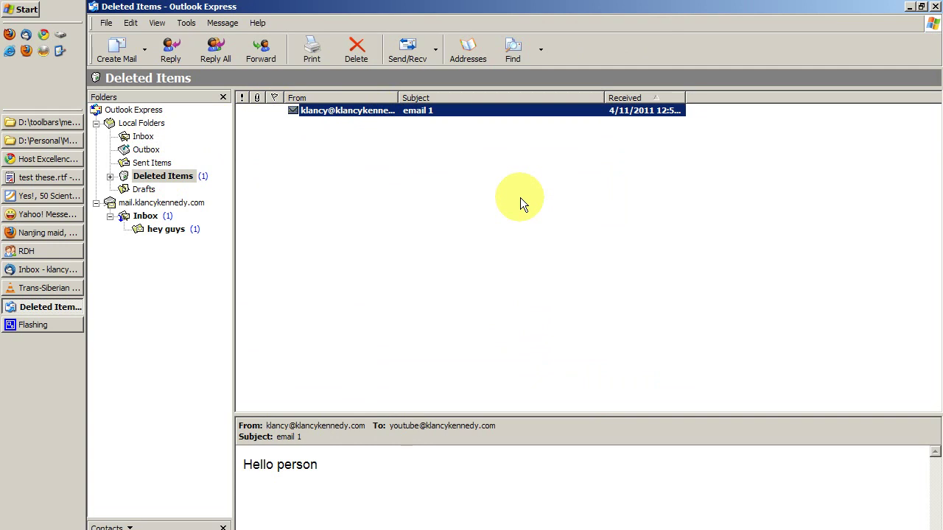
key("Delete")
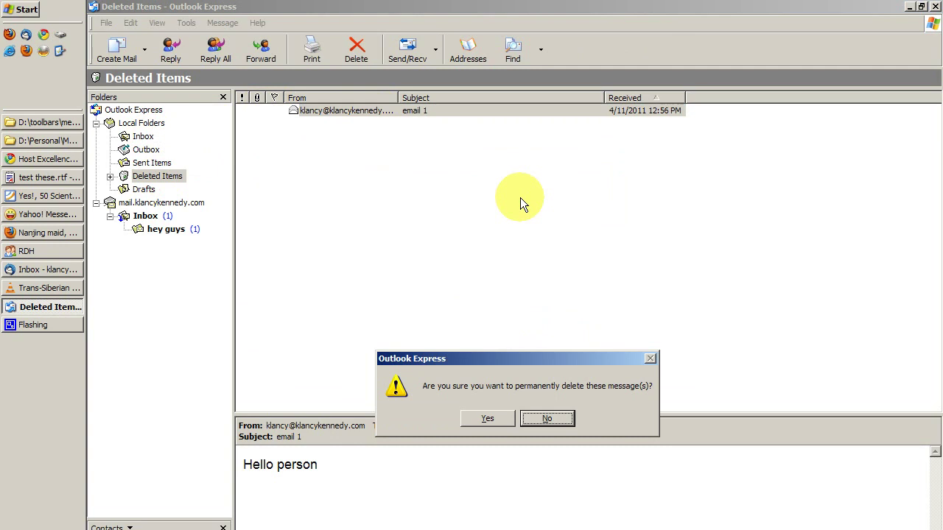
Confirm erasing email 1, then mark 'here we go again' as deleted in the server Inbox
left_click(488, 419)
left_click(144, 216)
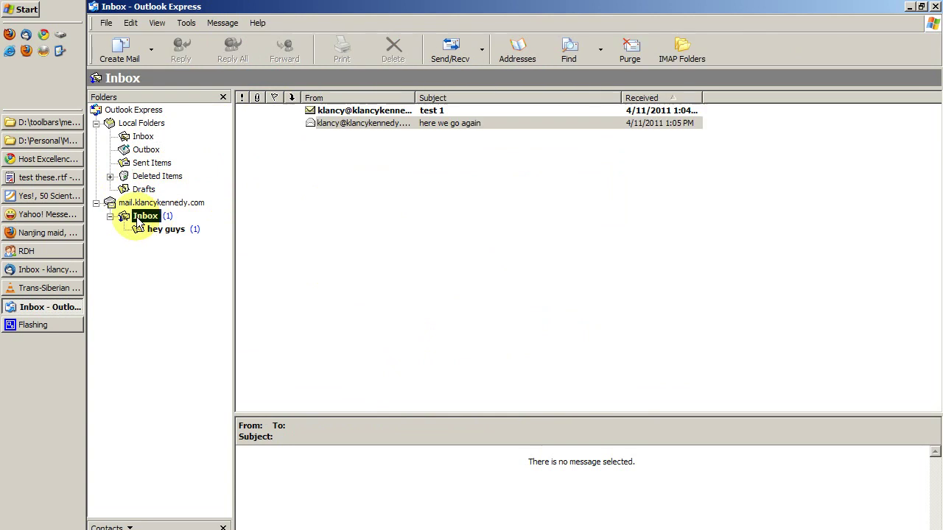
left_click(387, 122)
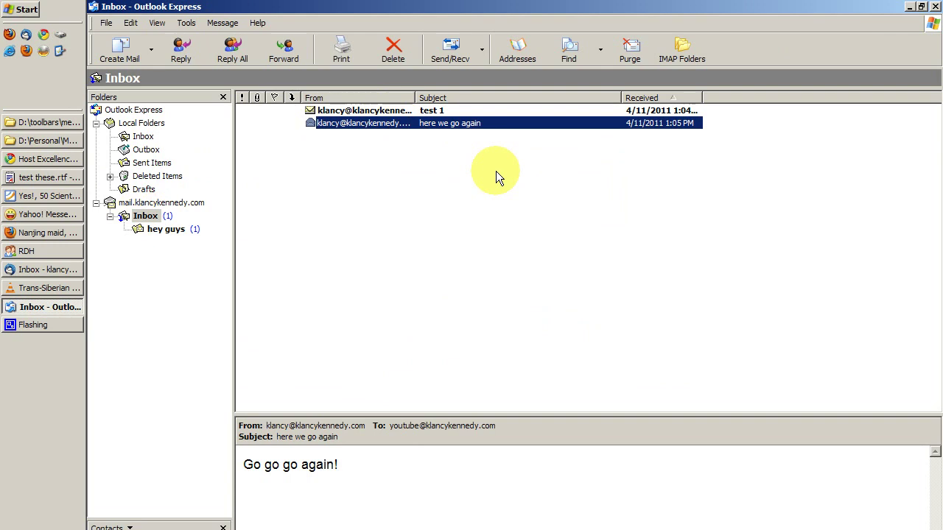
key("Delete")
Purge the struck-through 'here we go again' so only test 1 remains
left_click(374, 139)
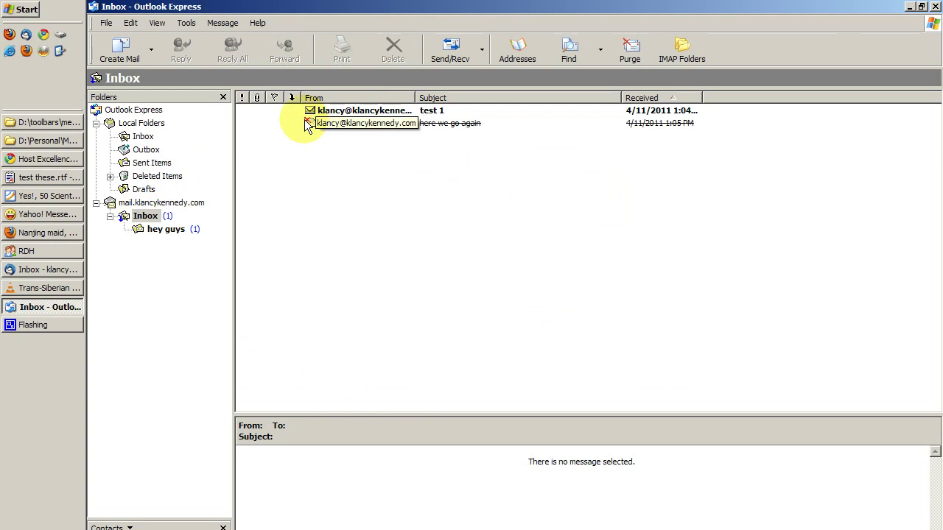
left_click(310, 123)
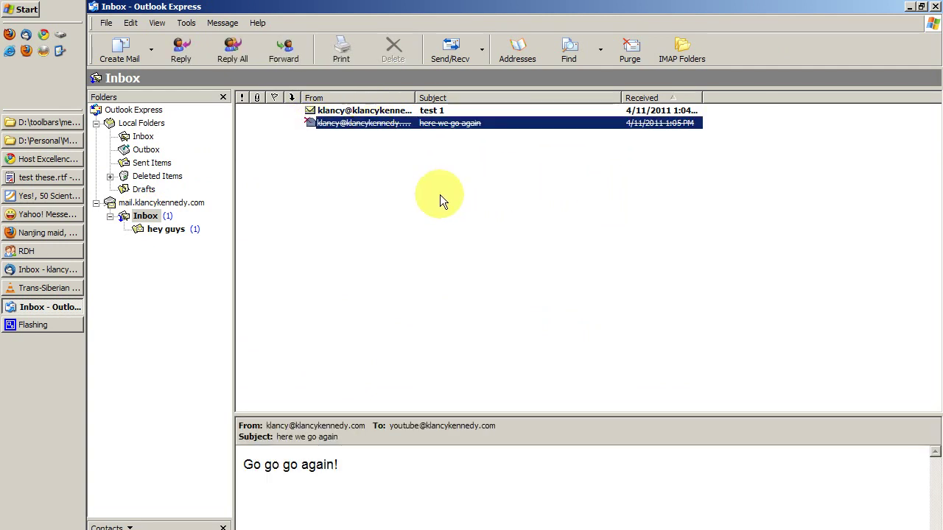
left_click(376, 112)
left_click(378, 124)
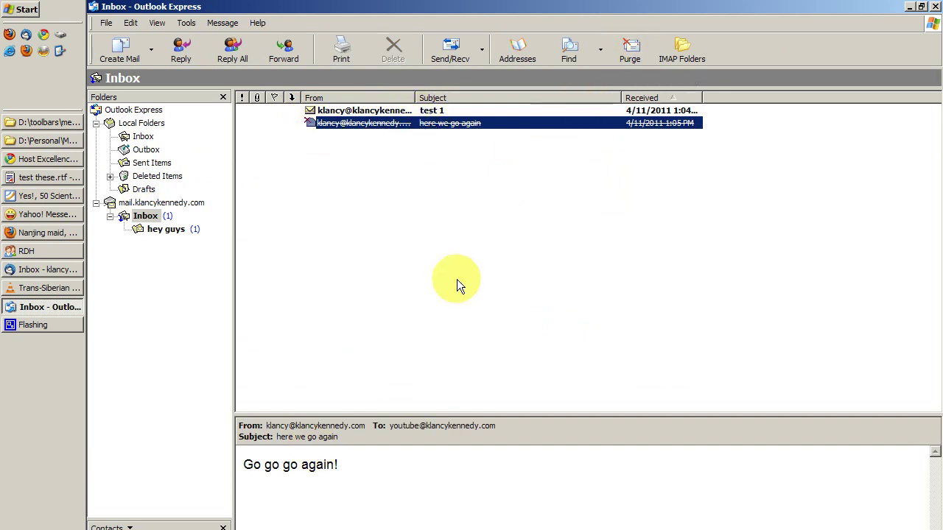
left_click(394, 212)
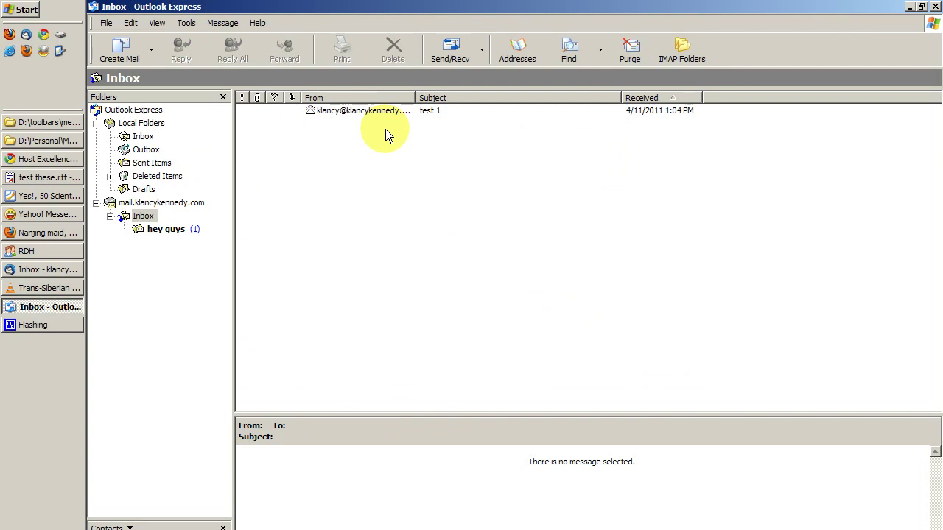
left_click(138, 227)
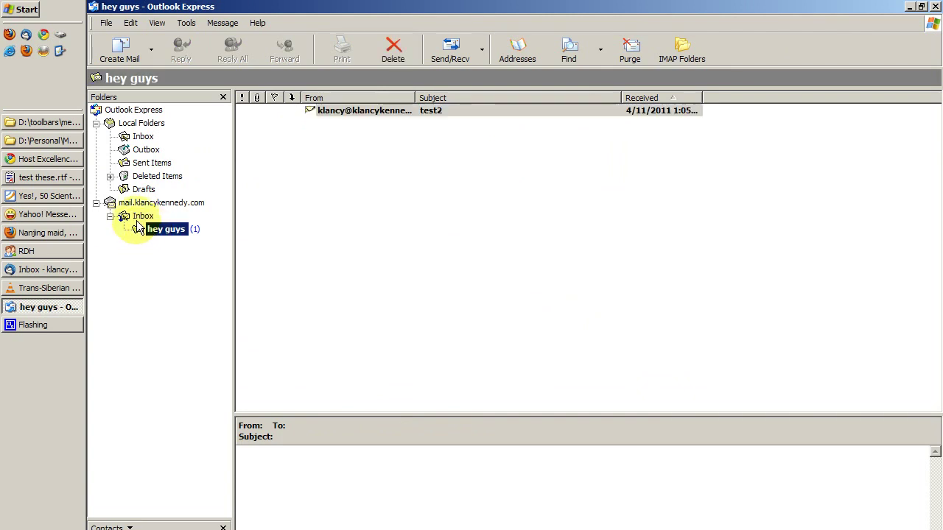
left_click(141, 216)
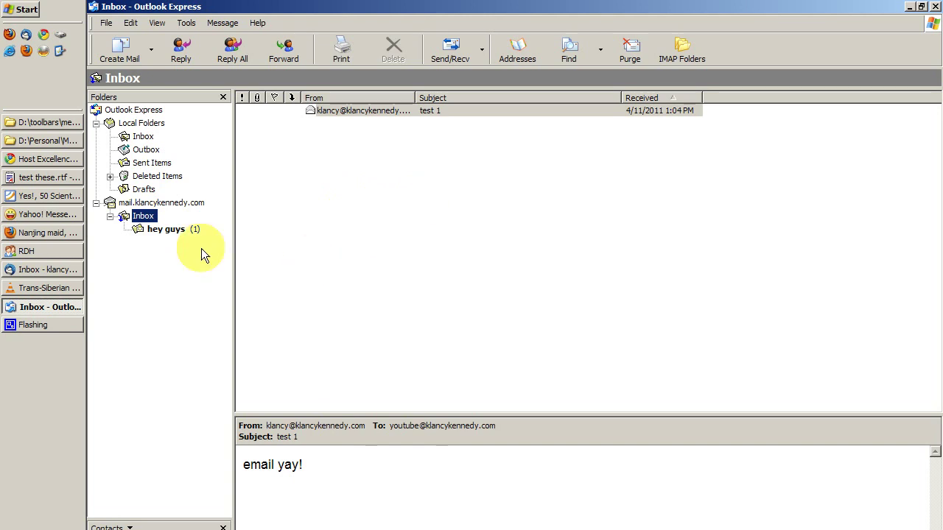
left_click(378, 111)
left_click(374, 190)
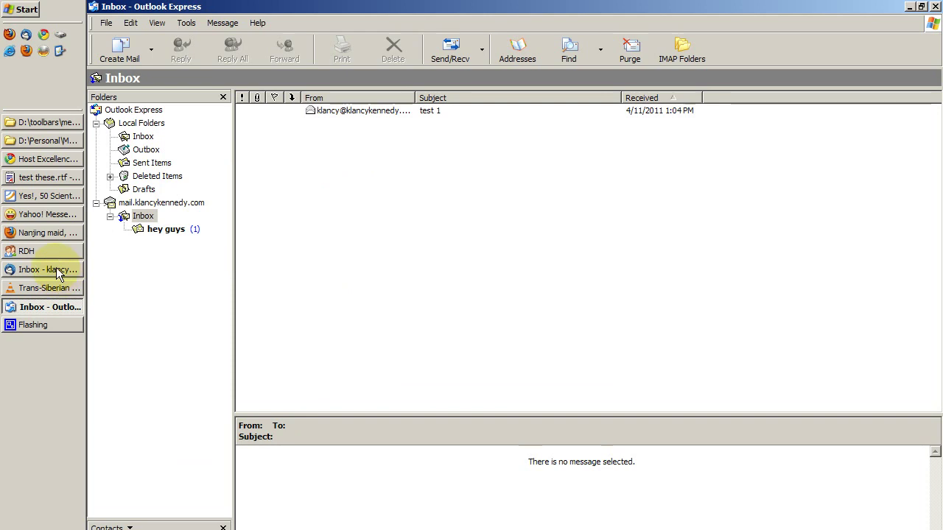
left_click(61, 269)
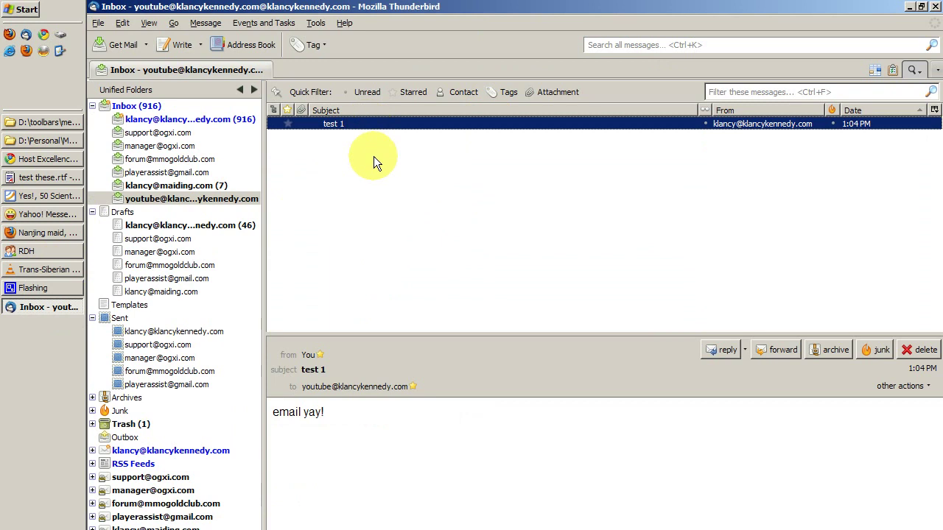
left_click(156, 201)
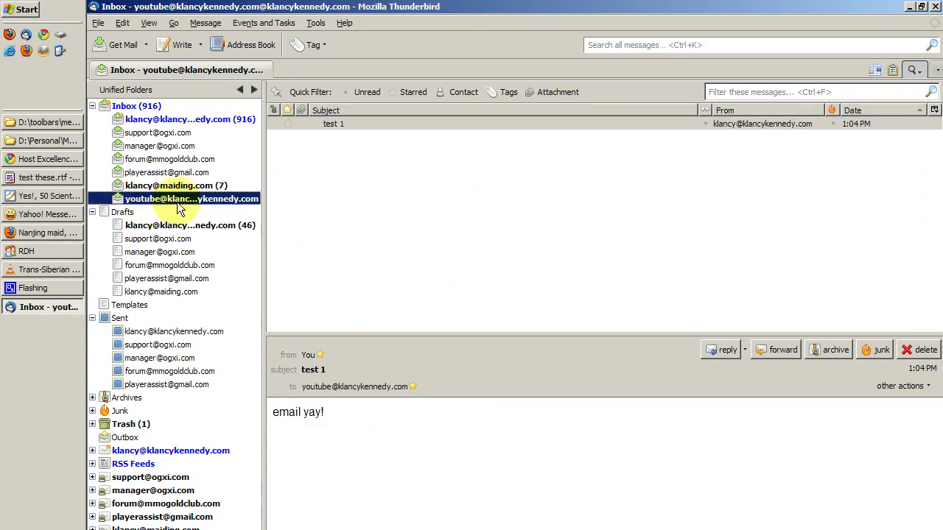
left_click(373, 124)
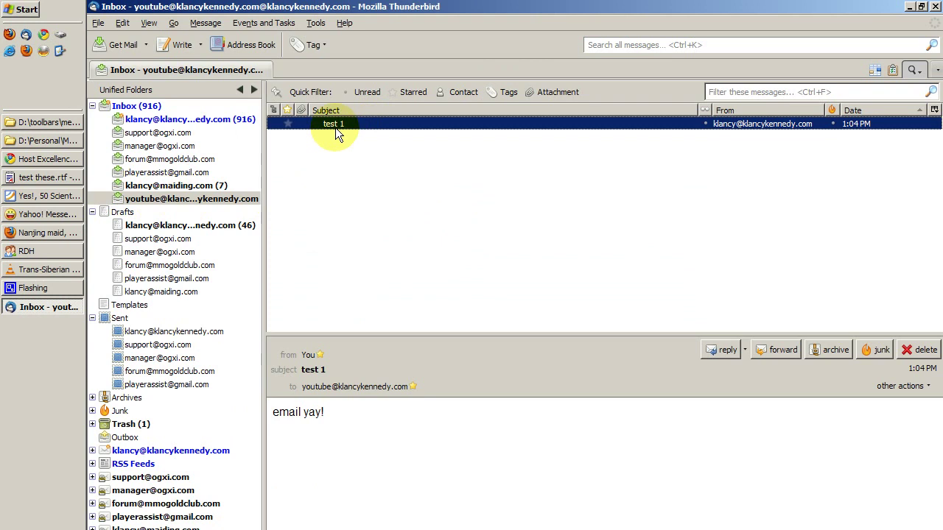
left_click(92, 105)
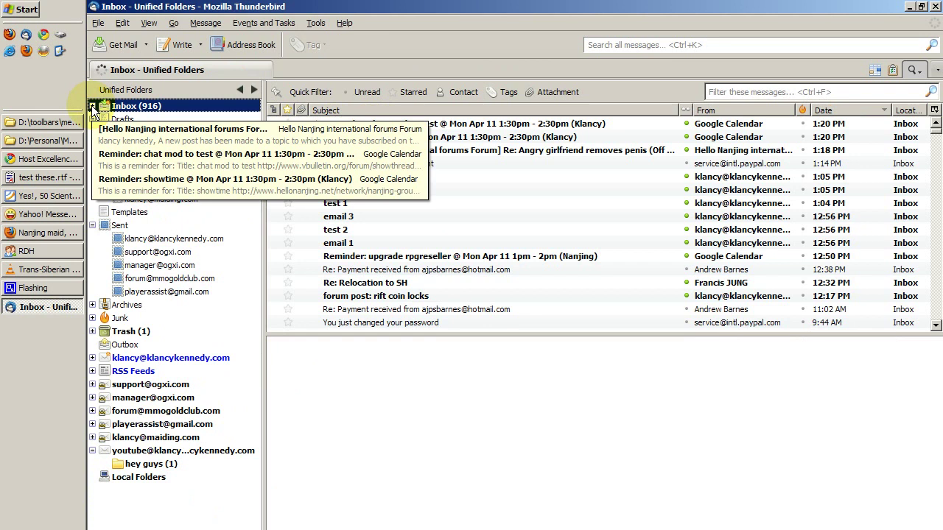
left_click(92, 105)
left_click(92, 105)
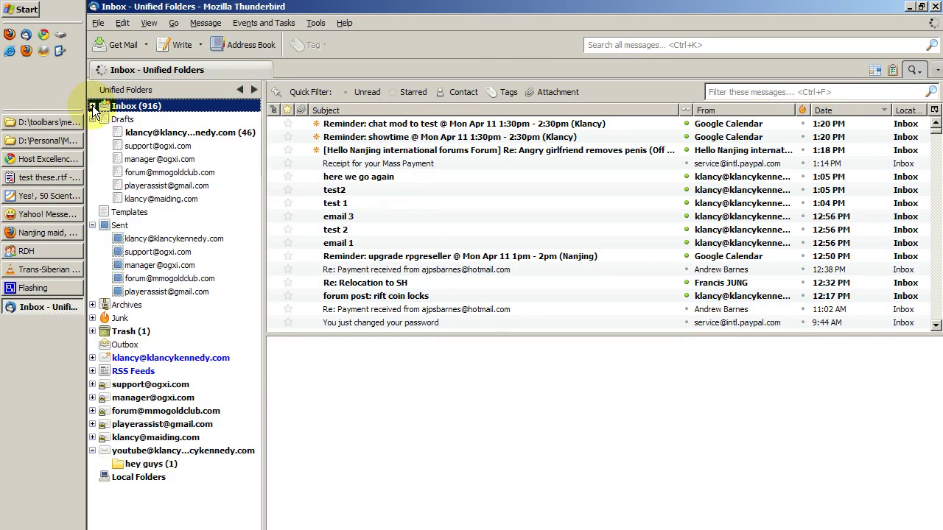
left_click(146, 201)
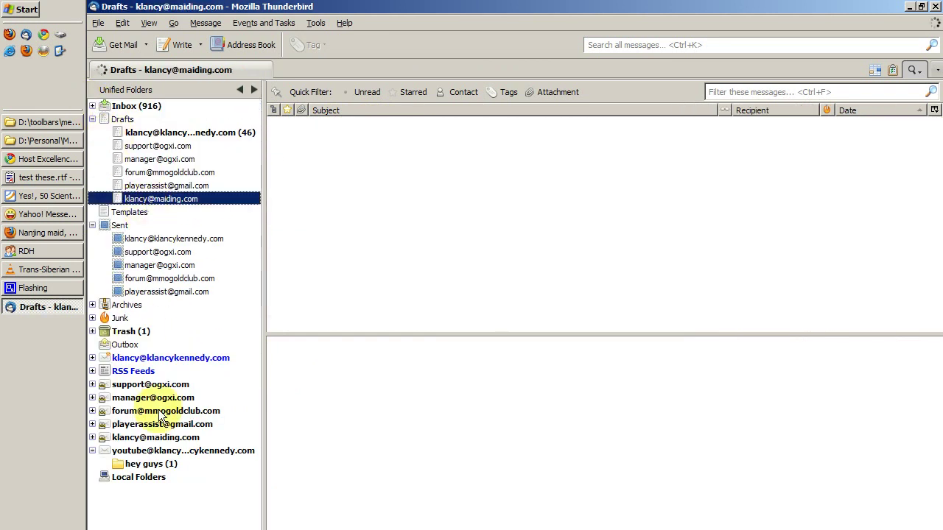
left_click(128, 466)
left_click(131, 450)
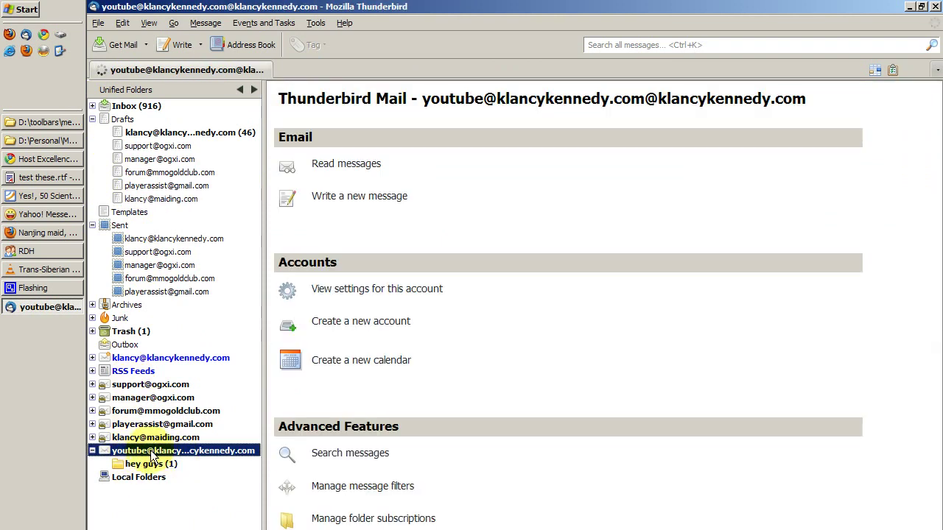
In Thunderbird, browse the account folders and open 'hey guys' to confirm test2 synced there
left_click(356, 164)
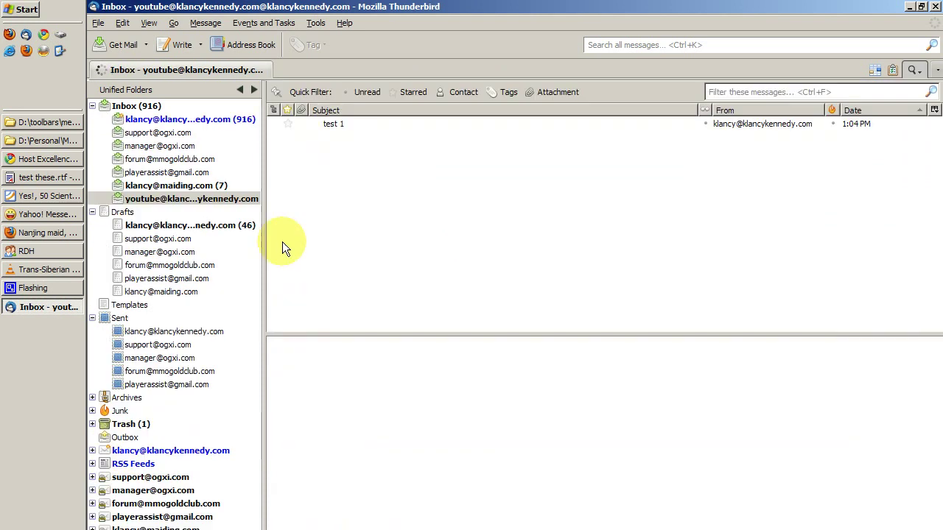
left_click(209, 201)
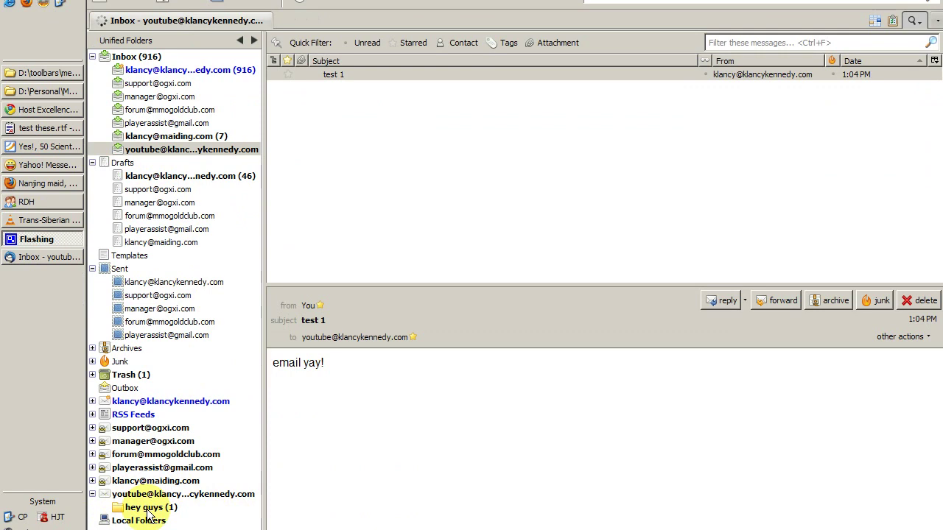
left_click(94, 499)
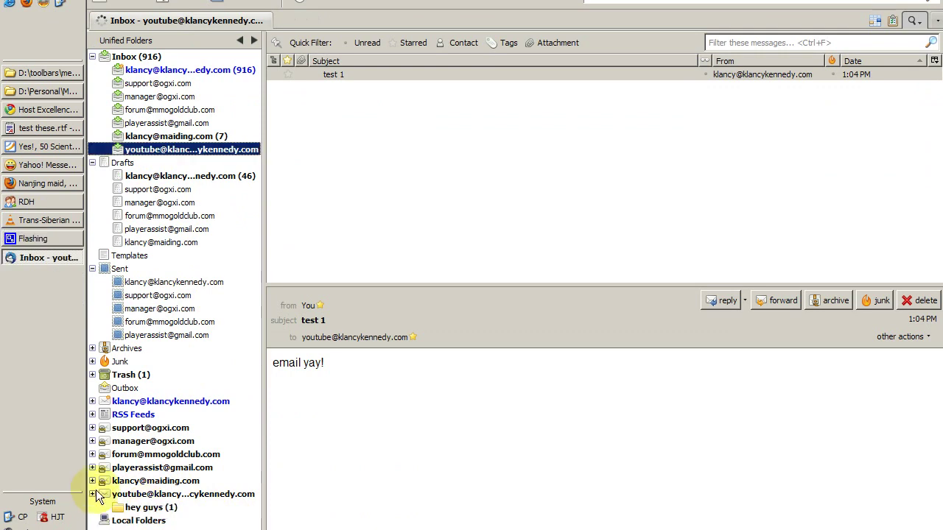
left_click(93, 480)
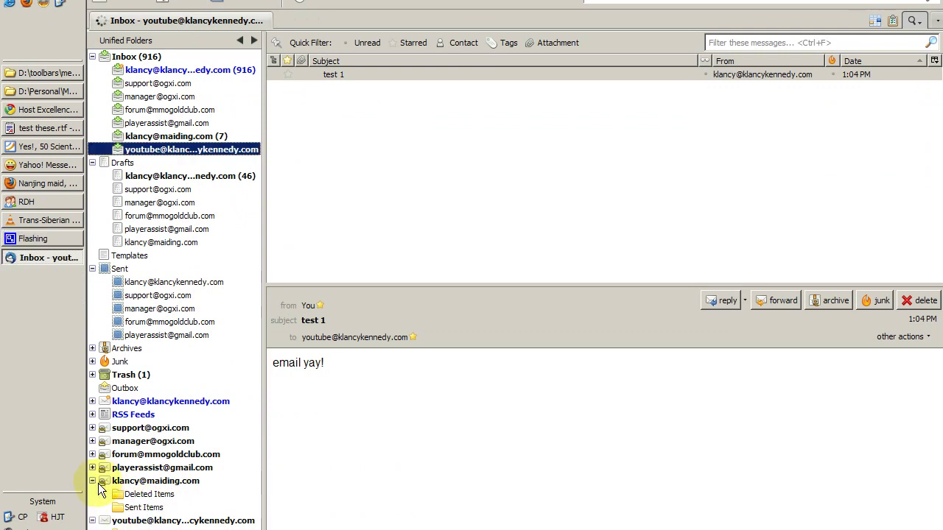
left_click(94, 481)
left_click(92, 467)
left_click(92, 465)
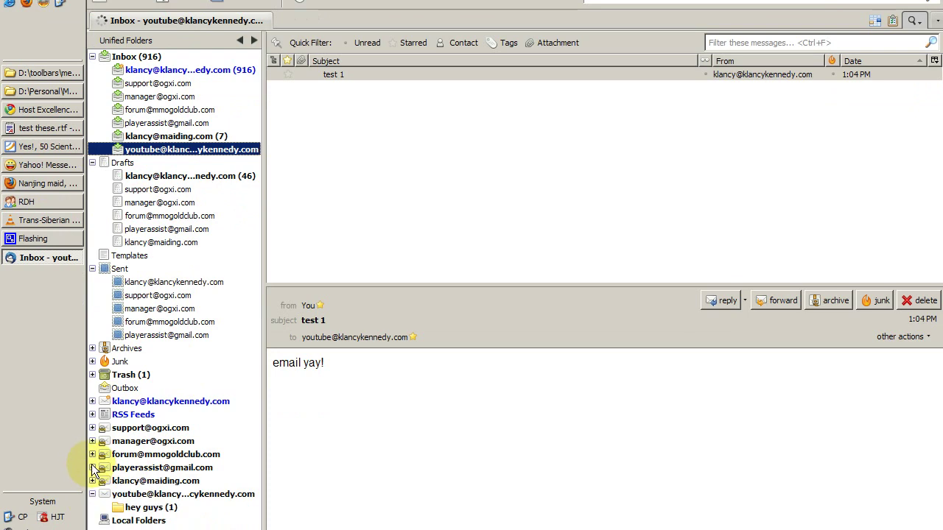
left_click(90, 454)
left_click(90, 454)
left_click(153, 508)
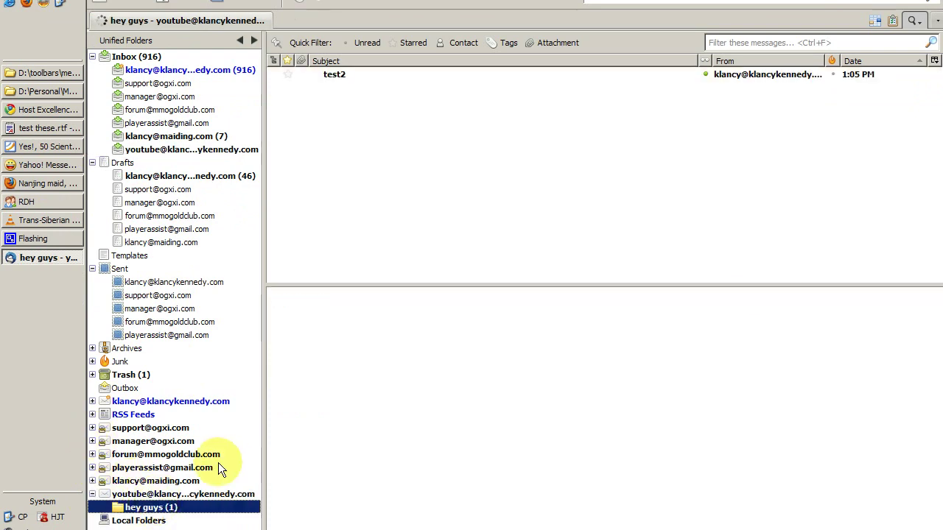
Delete test 1 from the account's Inbox and reopen the 'hey guys' folder
left_click(184, 149)
left_click(384, 74)
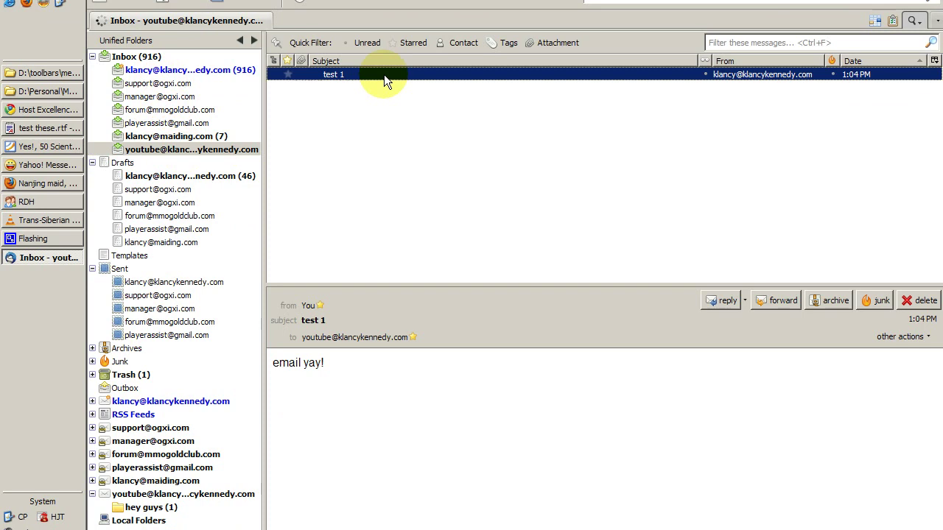
key("Delete")
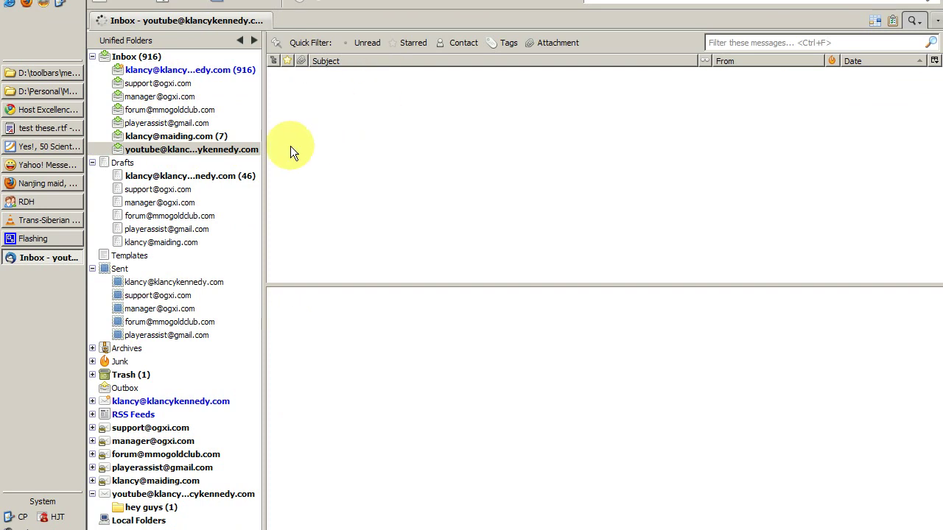
left_click(137, 510)
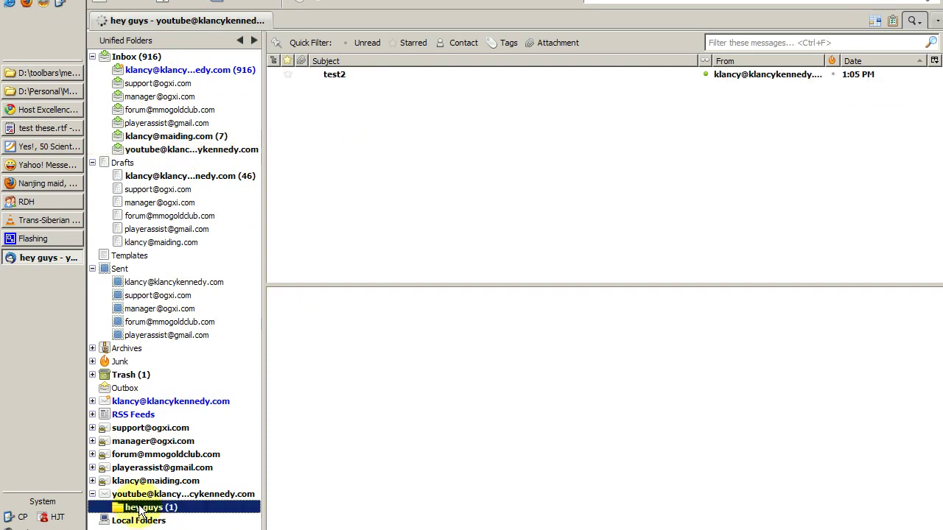
left_click(92, 375)
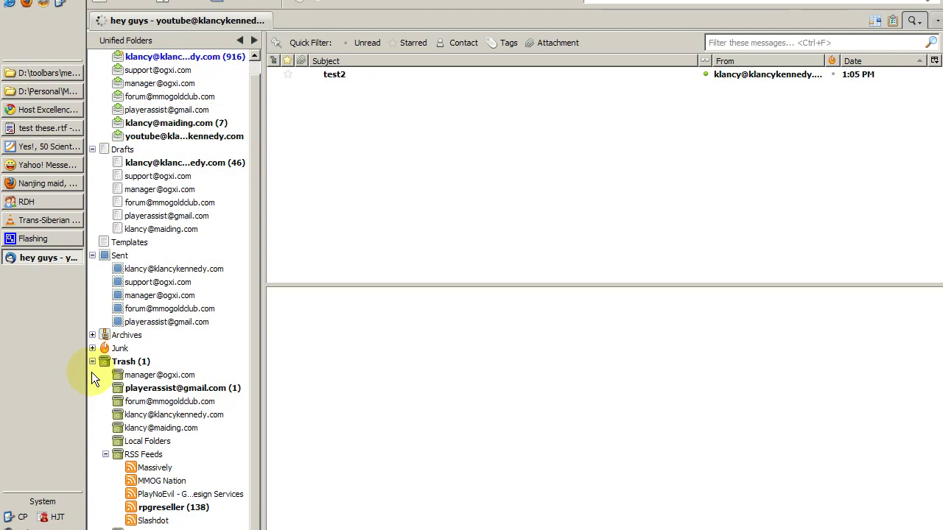
left_click(132, 362)
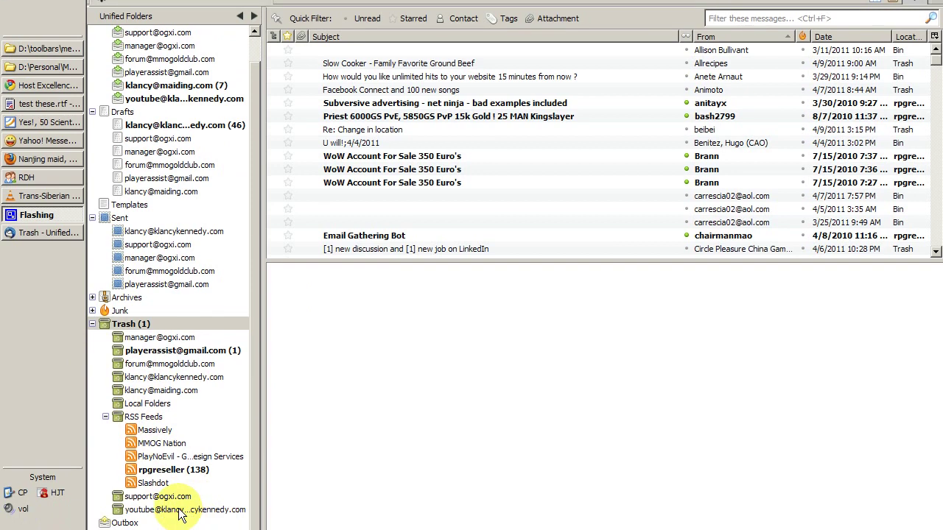
left_click(180, 512)
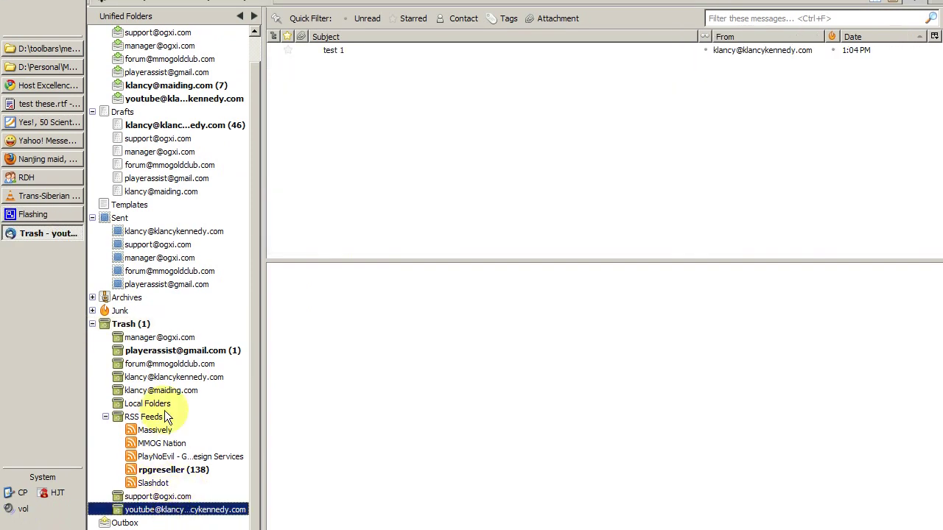
left_click(340, 51)
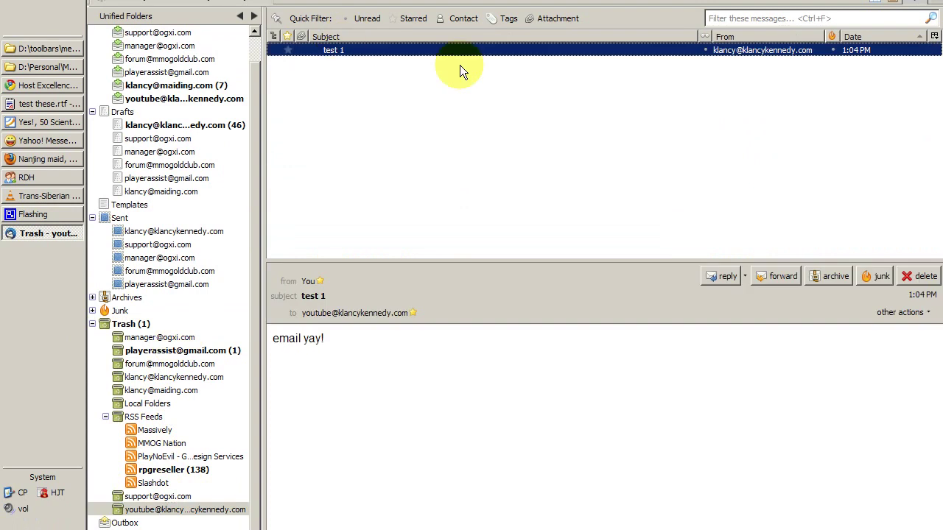
key("Delete")
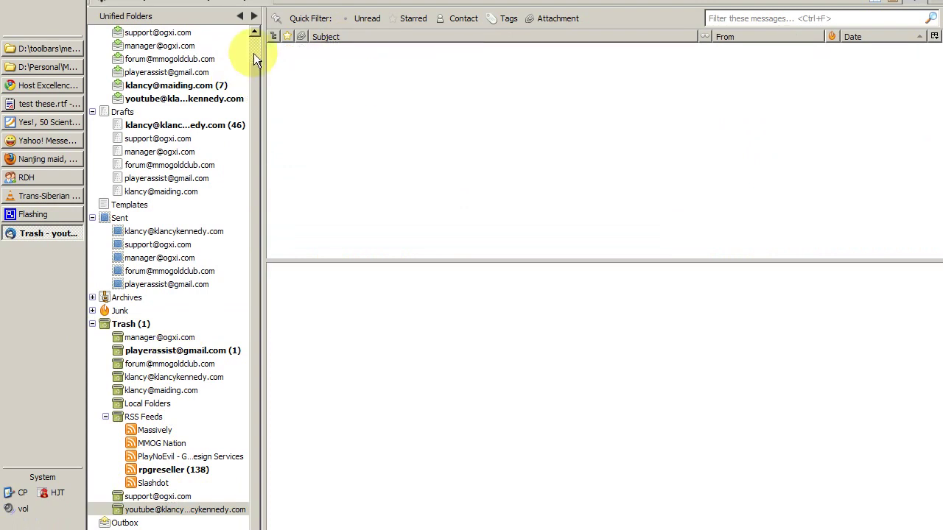
scroll(253, 53, "up", 1)
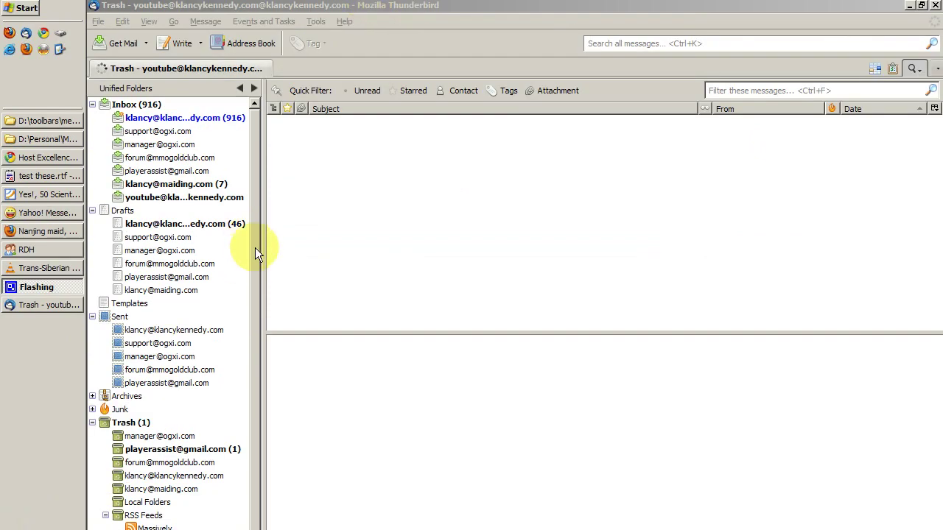
left_click(255, 247)
scroll(253, 384, "down", 1)
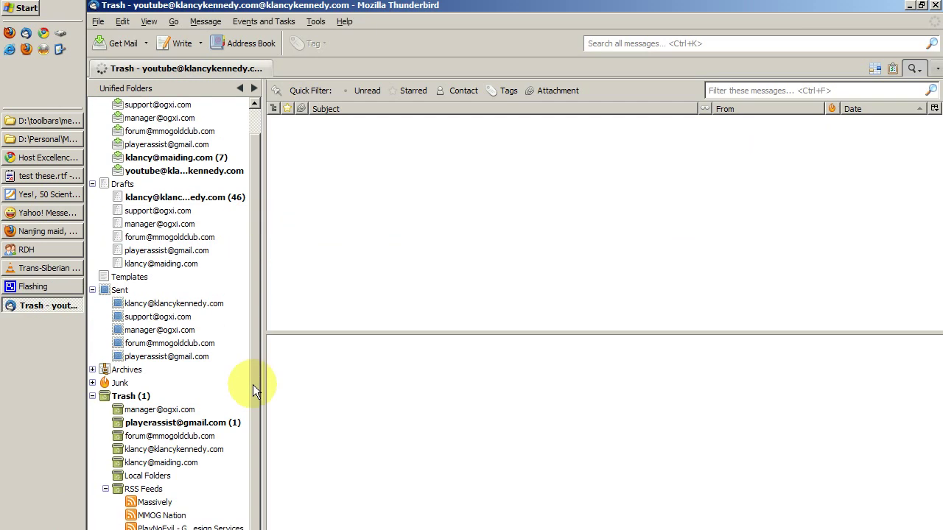
scroll(253, 369, "up", 1)
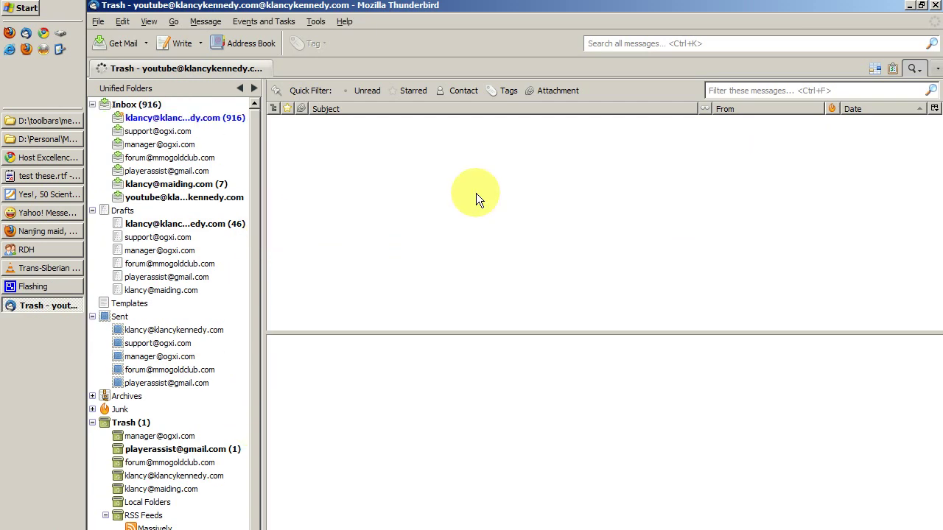